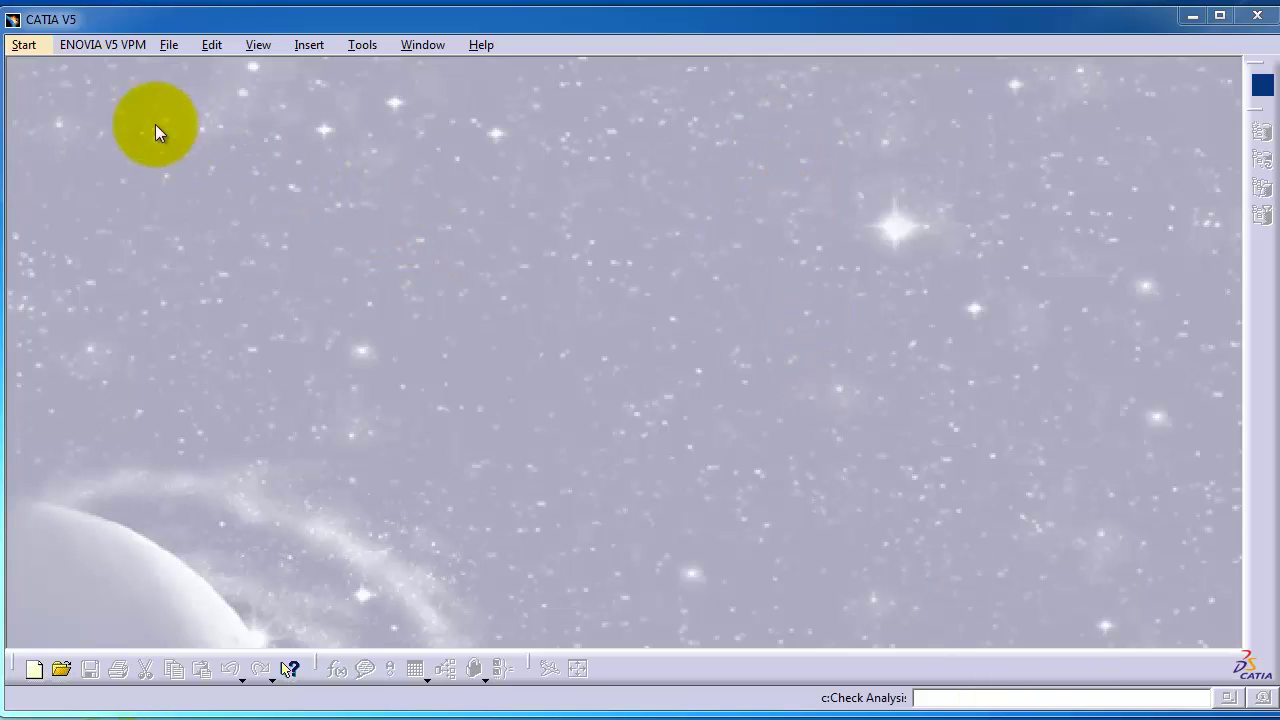
# Start a new product in the Assembly Design workbench
pyautogui.click(24, 46)
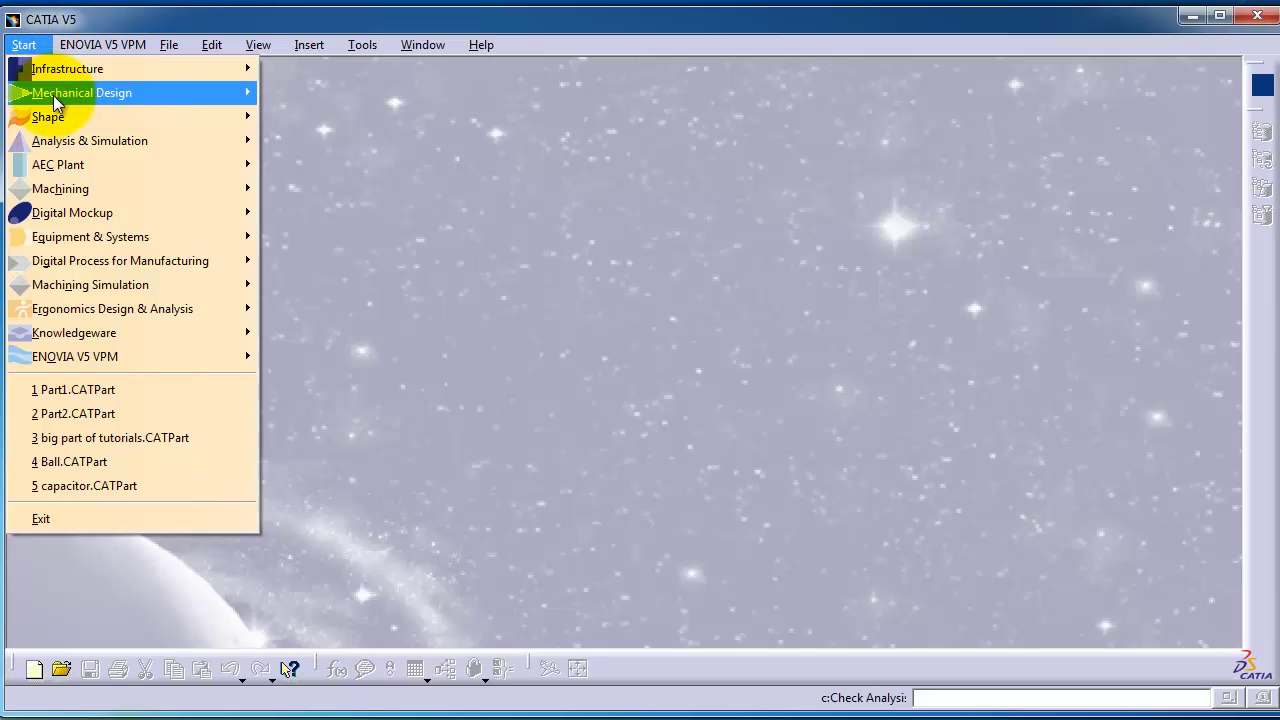
pyautogui.moveTo(53, 95)
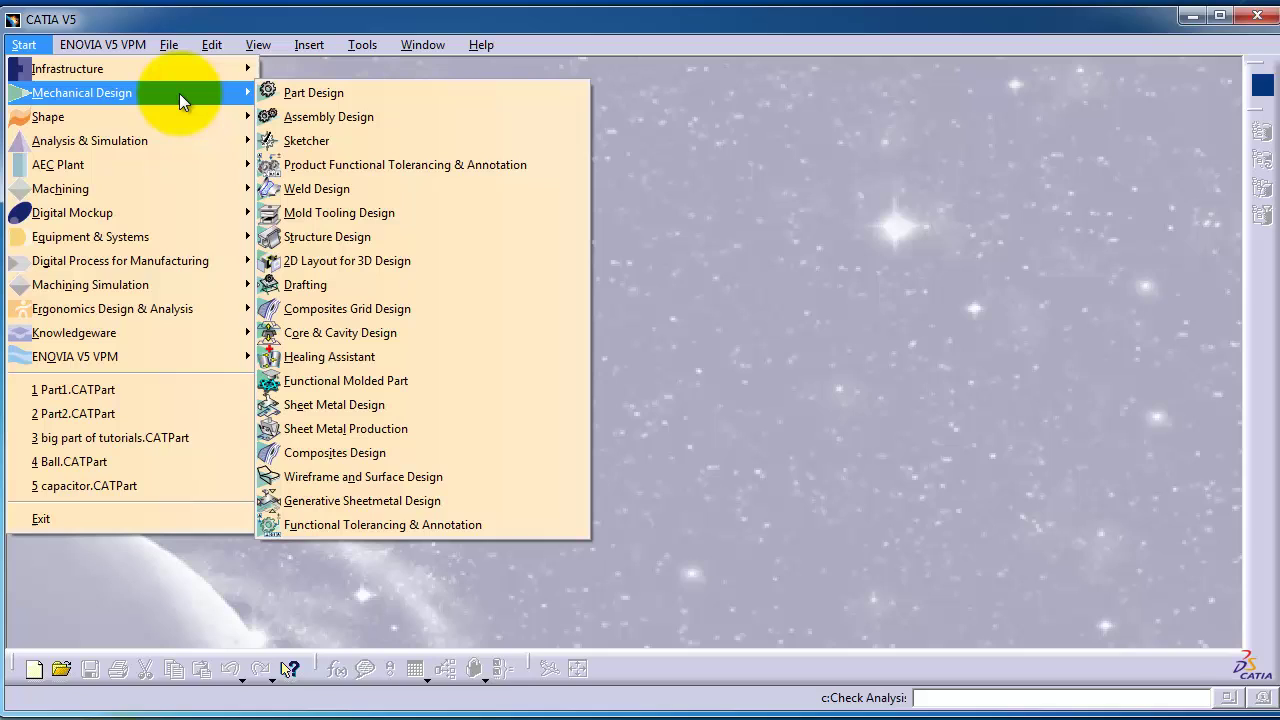
pyautogui.click(288, 116)
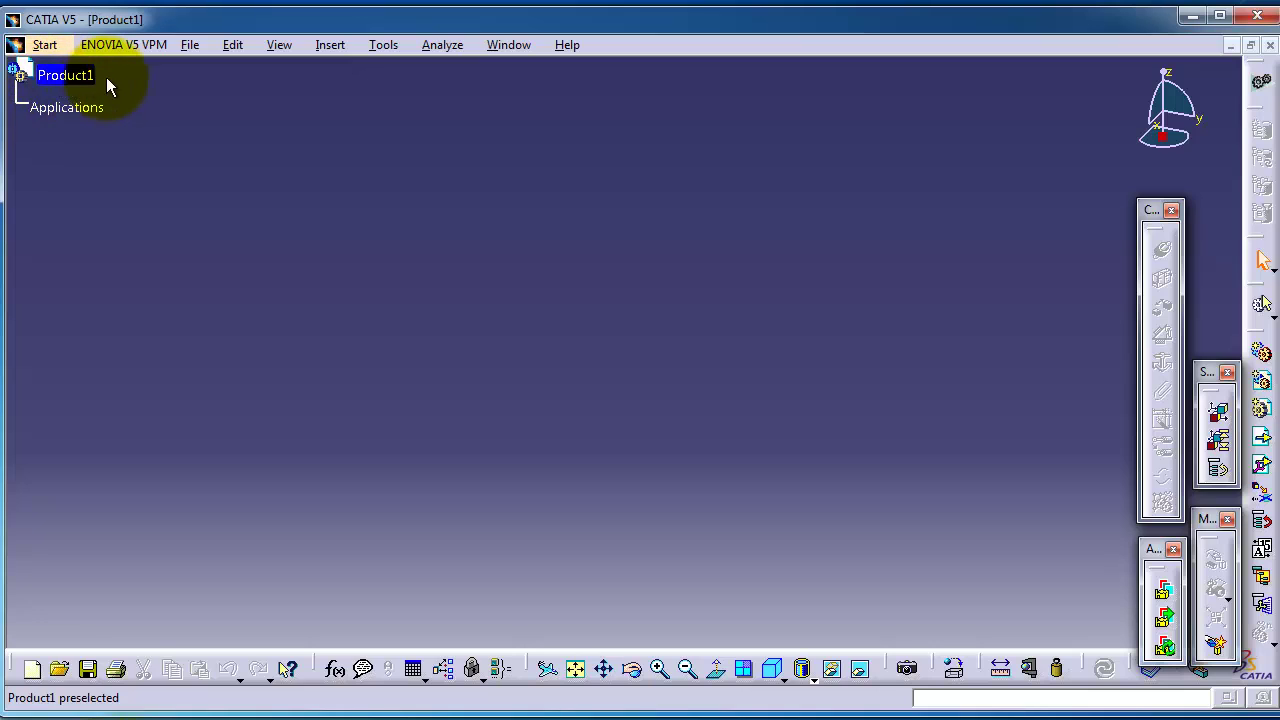
pyautogui.click(188, 48)
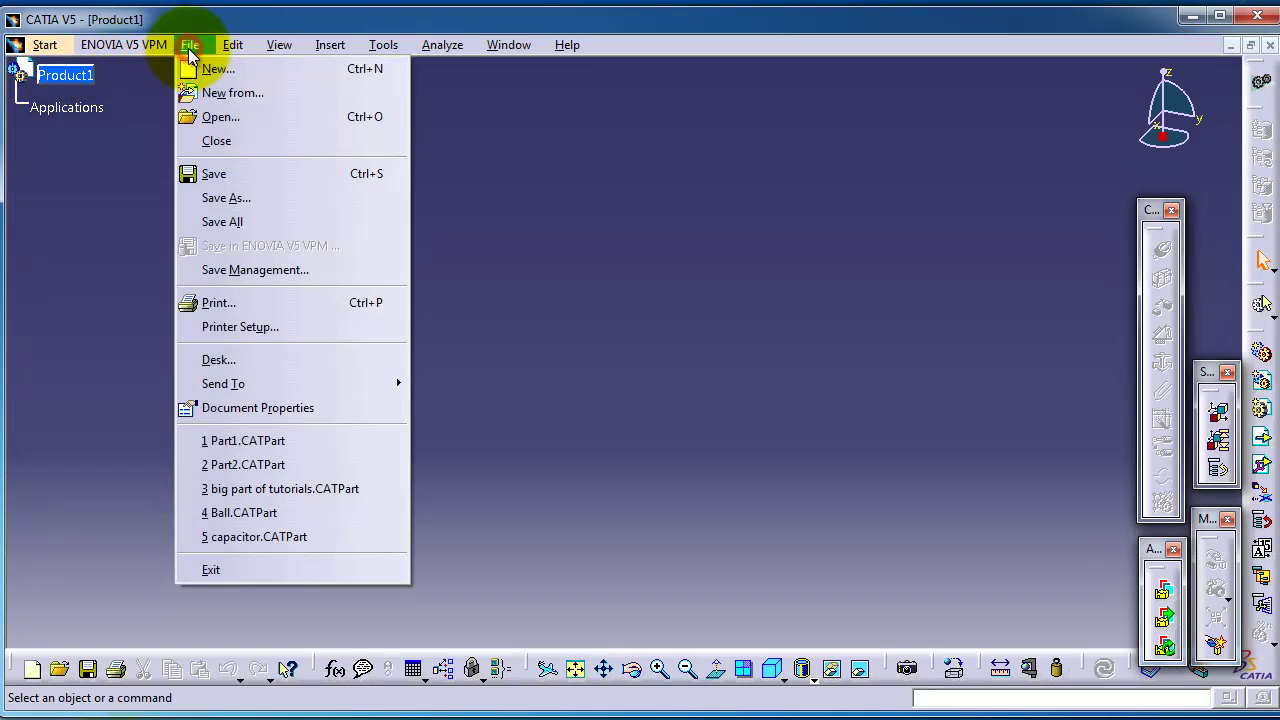
pyautogui.click(236, 74)
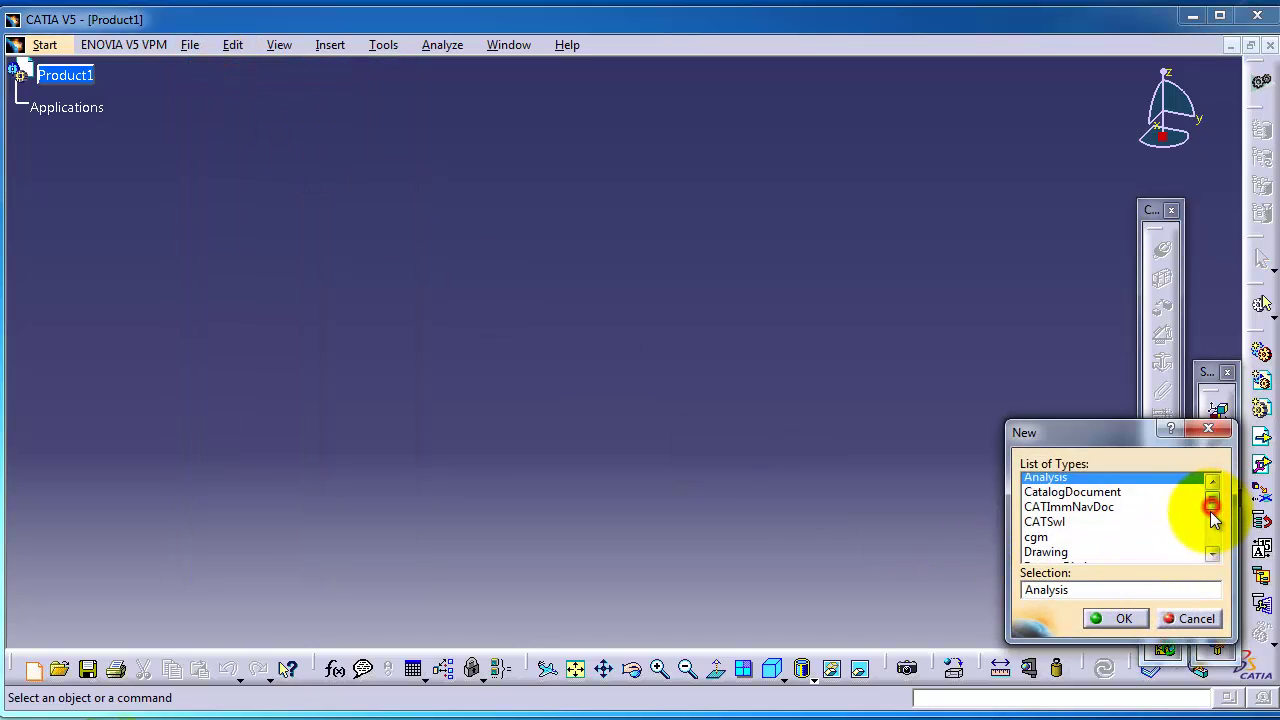
pyautogui.moveTo(1210, 511); pyautogui.dragTo(1194, 543)
pyautogui.click(1068, 539)
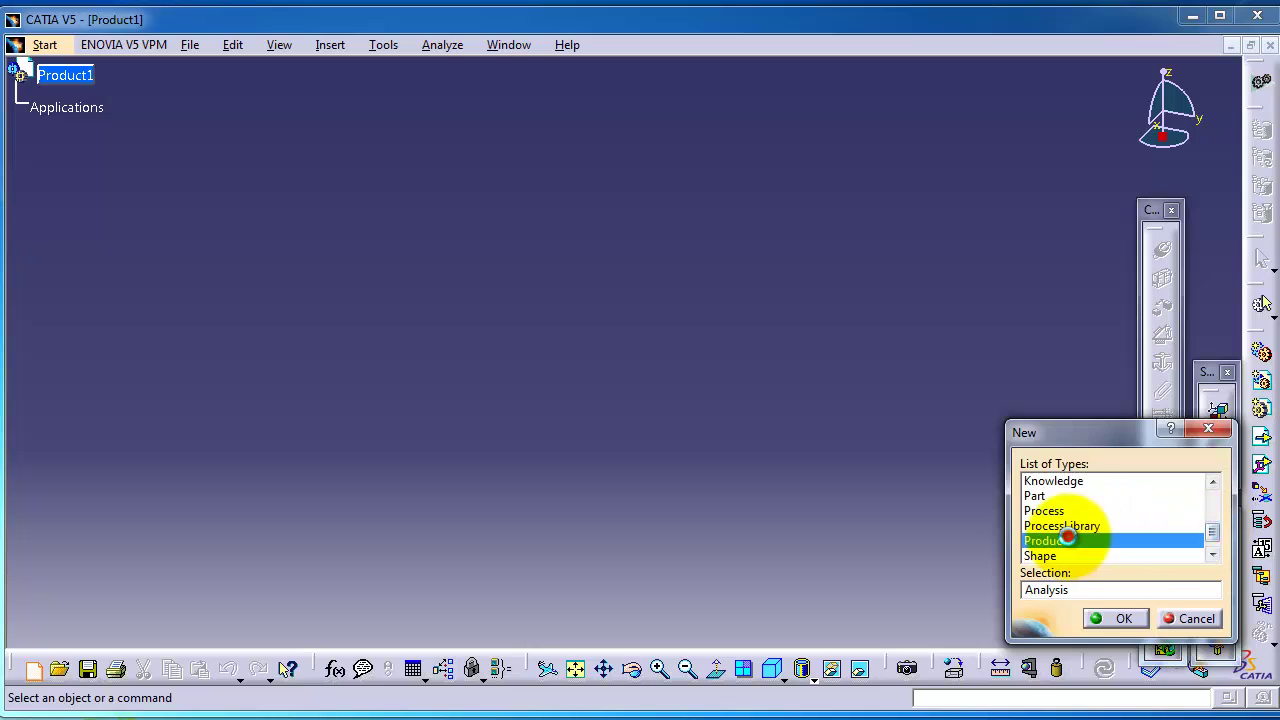
pyautogui.click(1185, 619)
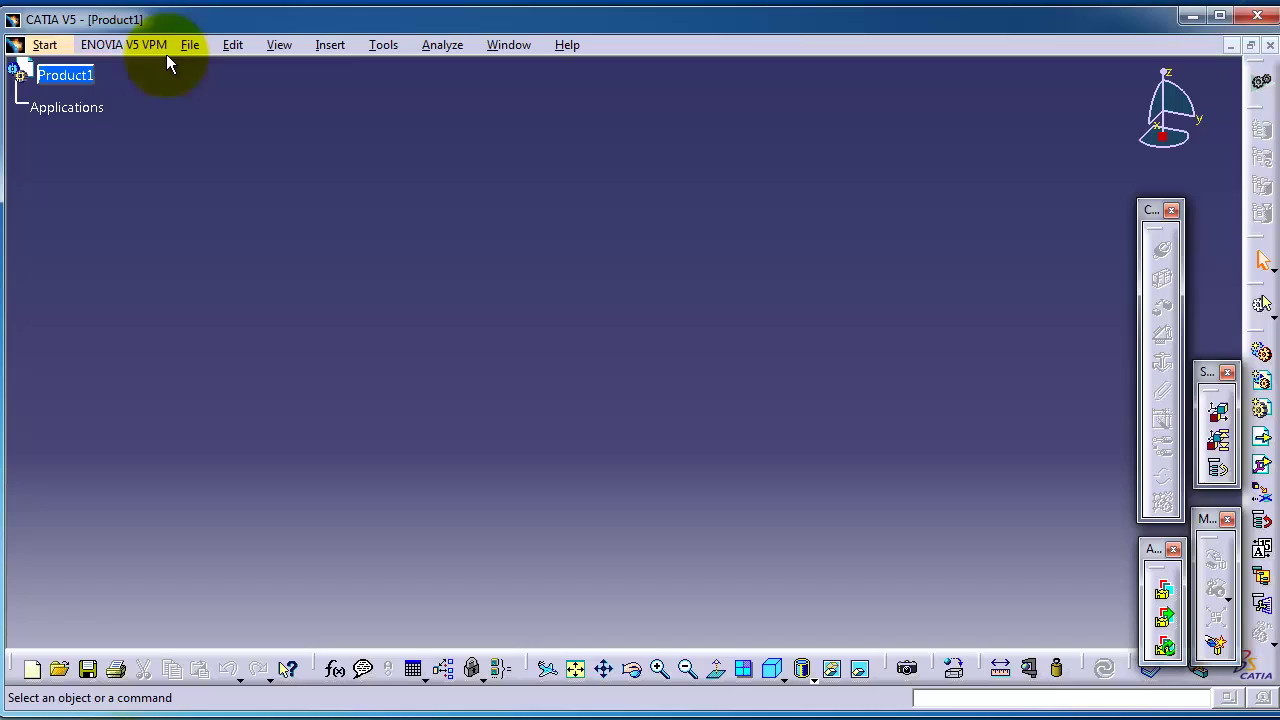
pyautogui.click(58, 88)
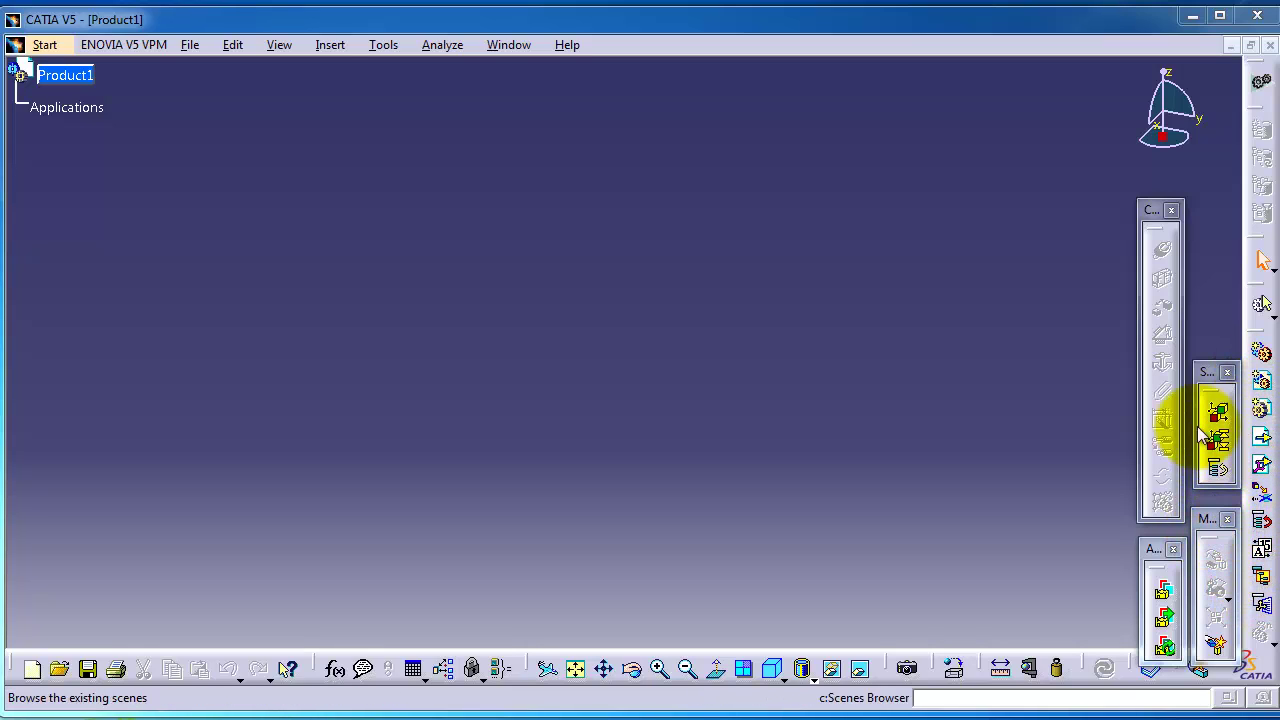
# Reposition the floating Scenes and Constraints toolbars, and hide and redisplay the Constraints toolbar
pyautogui.moveTo(1206, 371); pyautogui.dragTo(1197, 266)
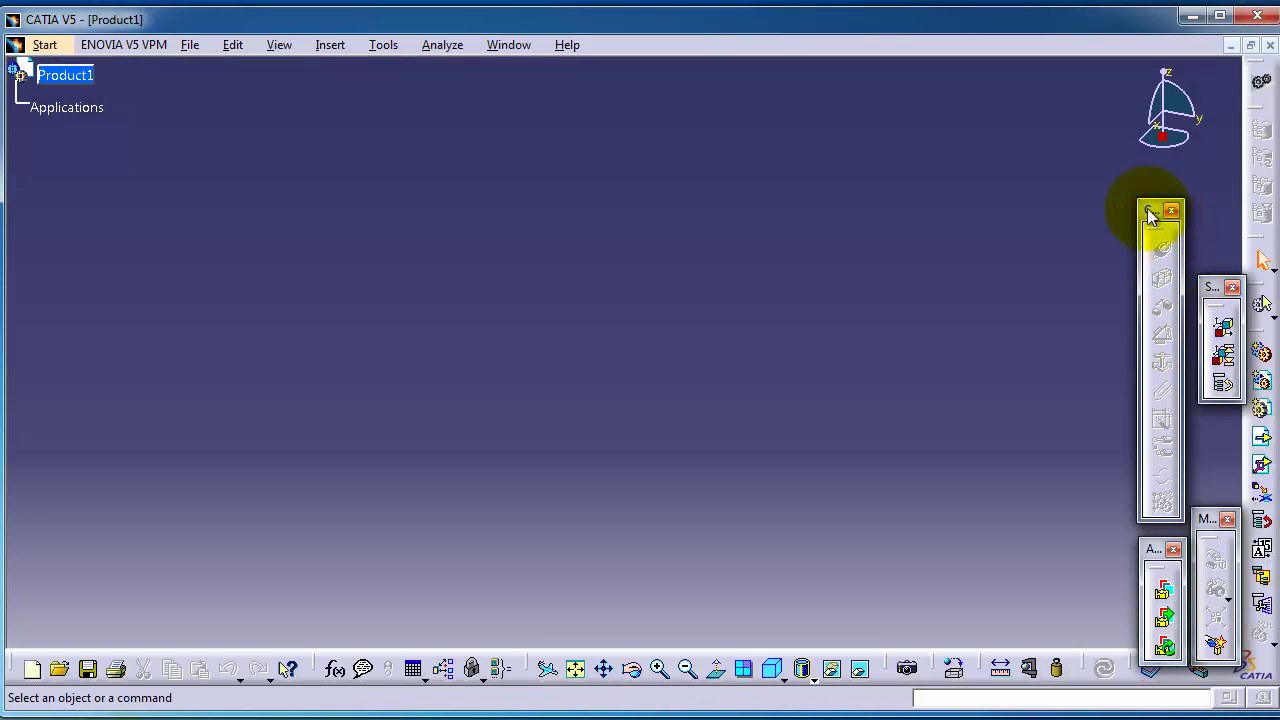
pyautogui.moveTo(1145, 210); pyautogui.dragTo(1141, 205)
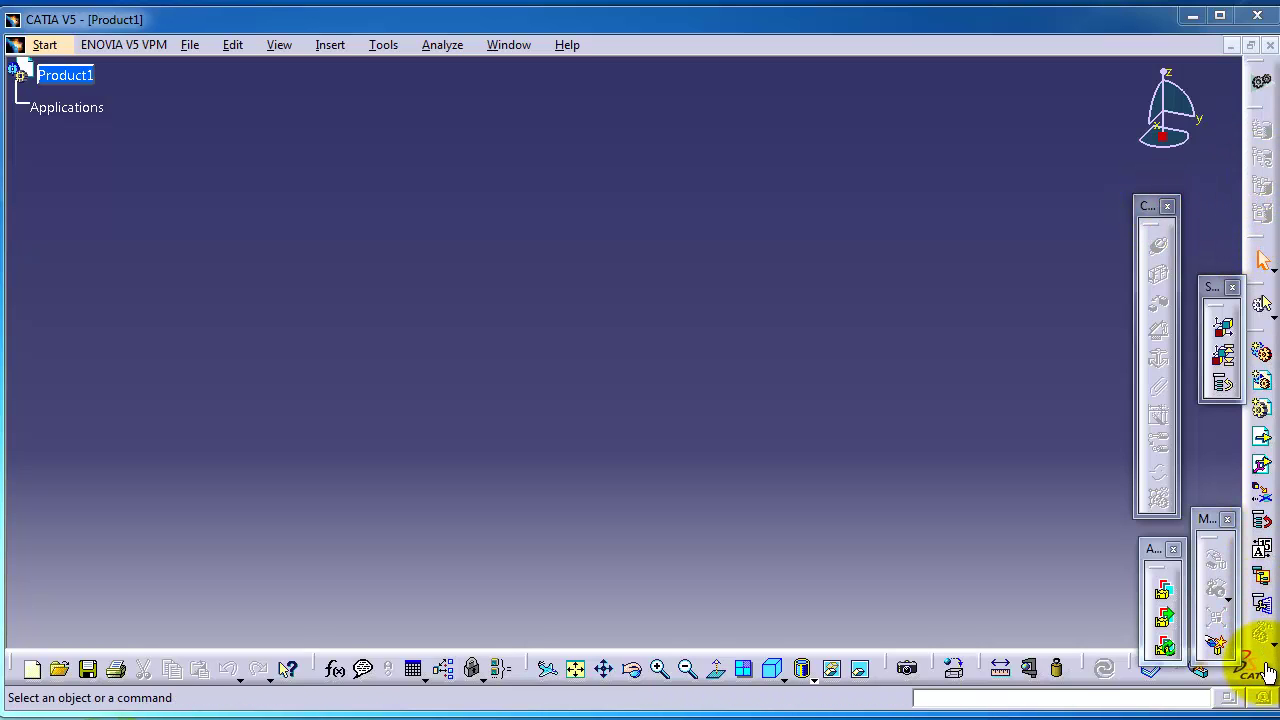
pyautogui.click(1167, 207)
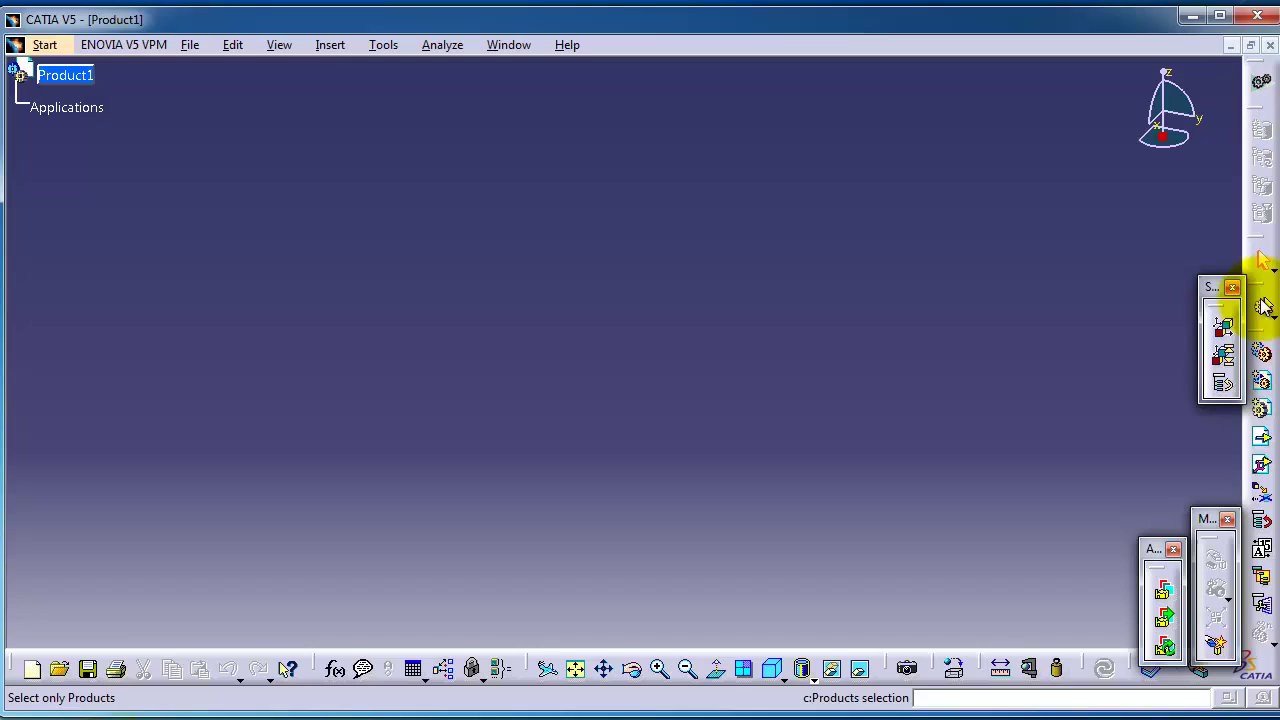
pyautogui.rightClick(1252, 251)
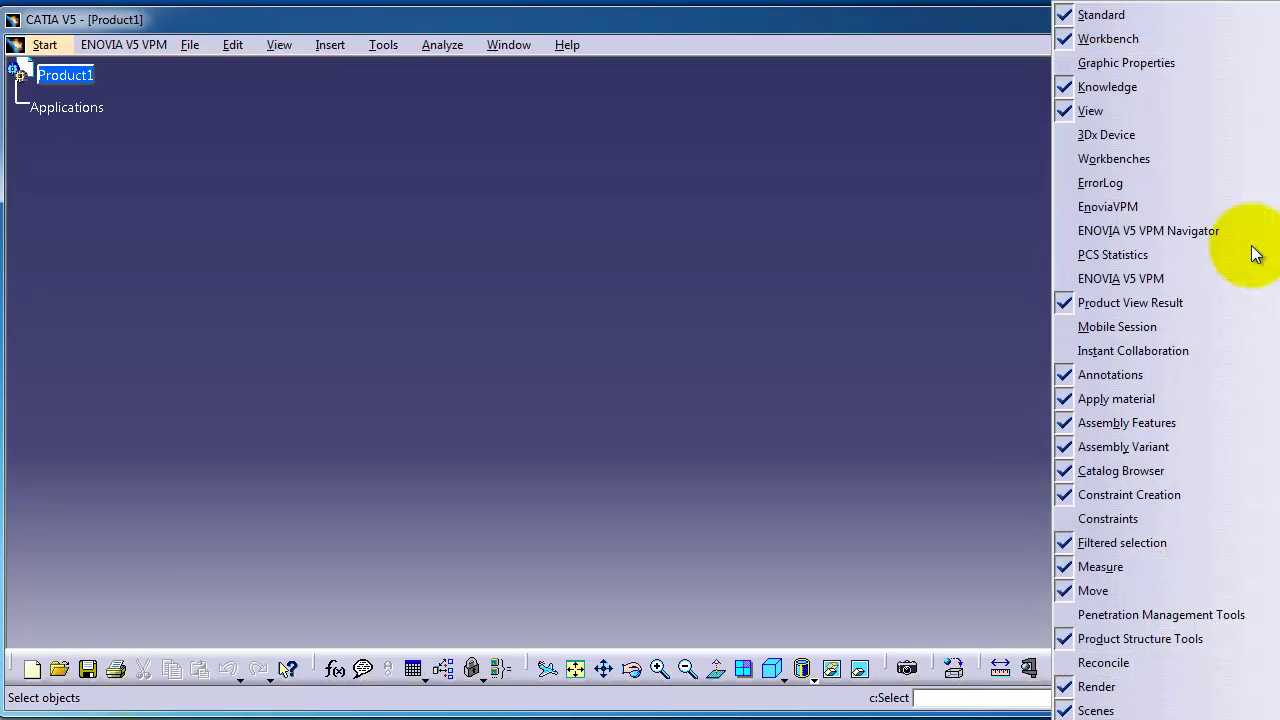
pyautogui.click(1100, 521)
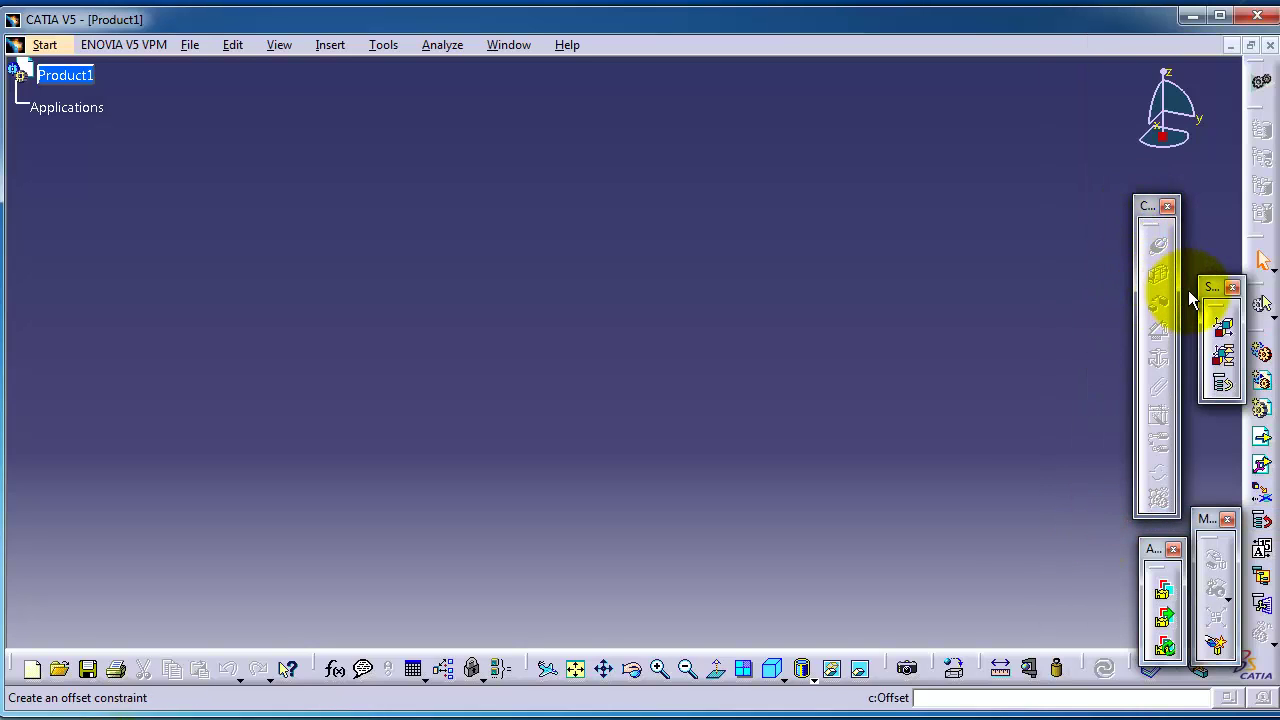
pyautogui.moveTo(1203, 287); pyautogui.dragTo(1192, 286)
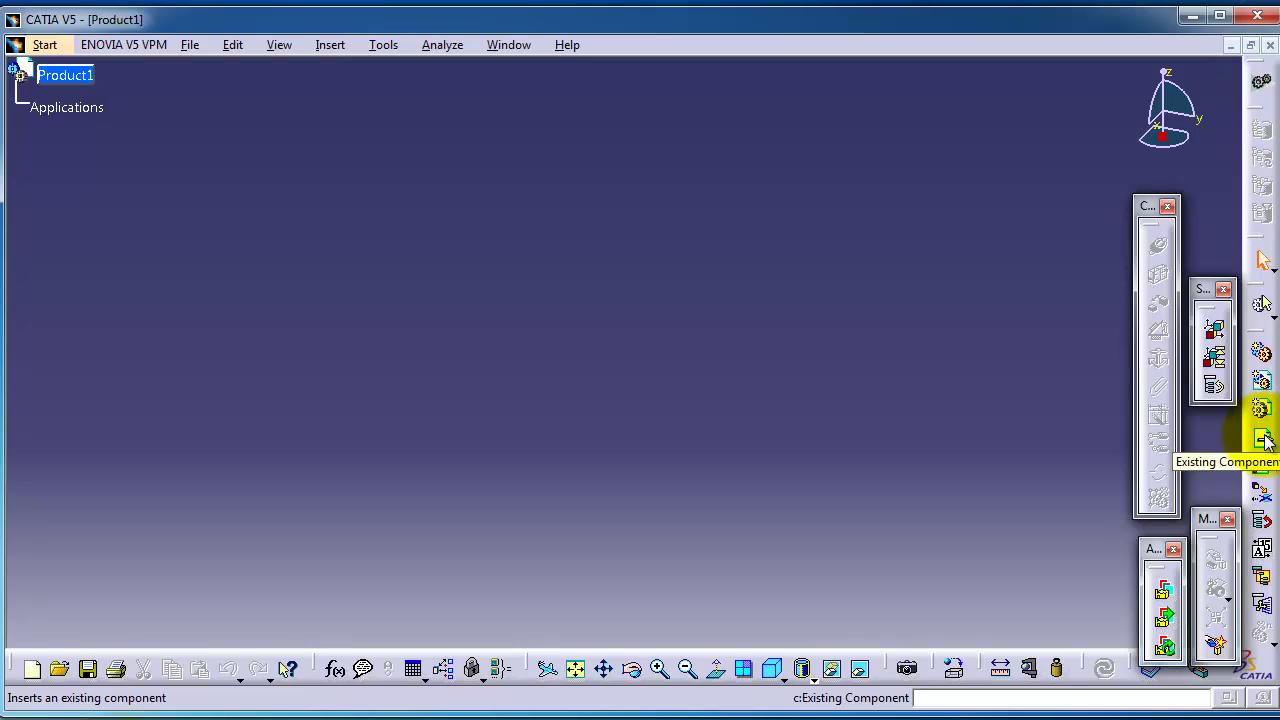
pyautogui.click(60, 80)
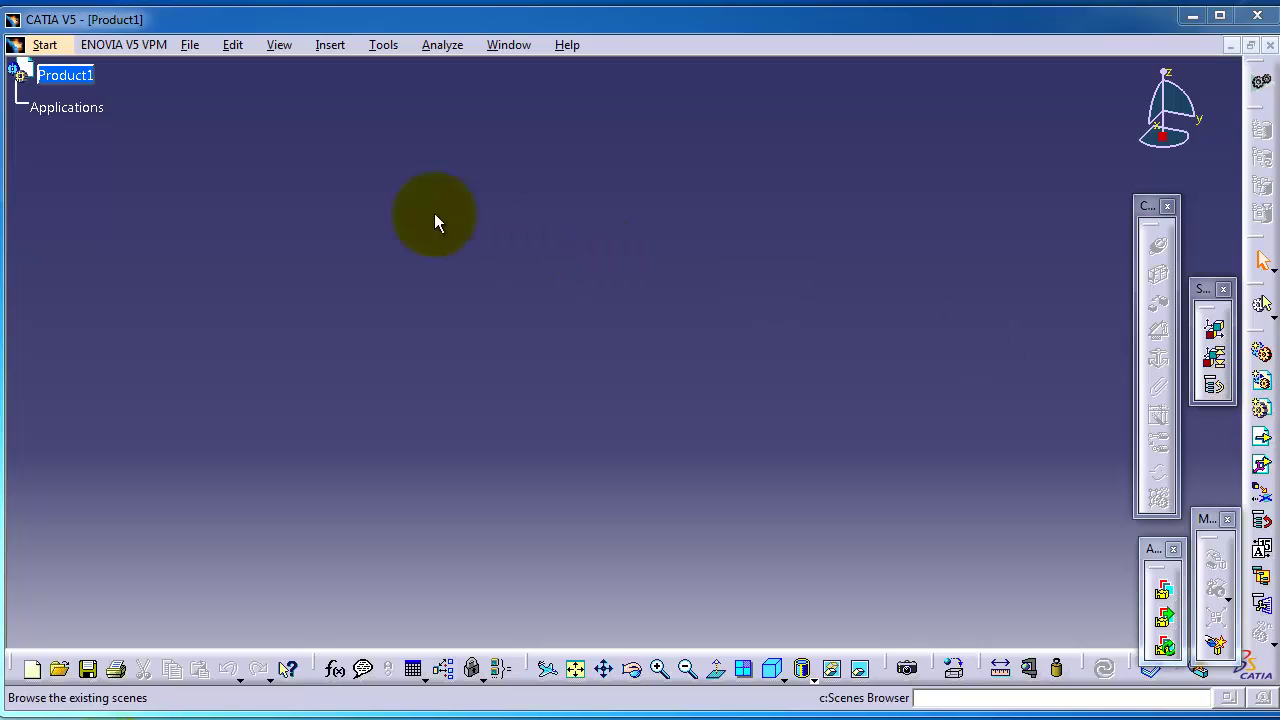
pyautogui.click(1257, 385)
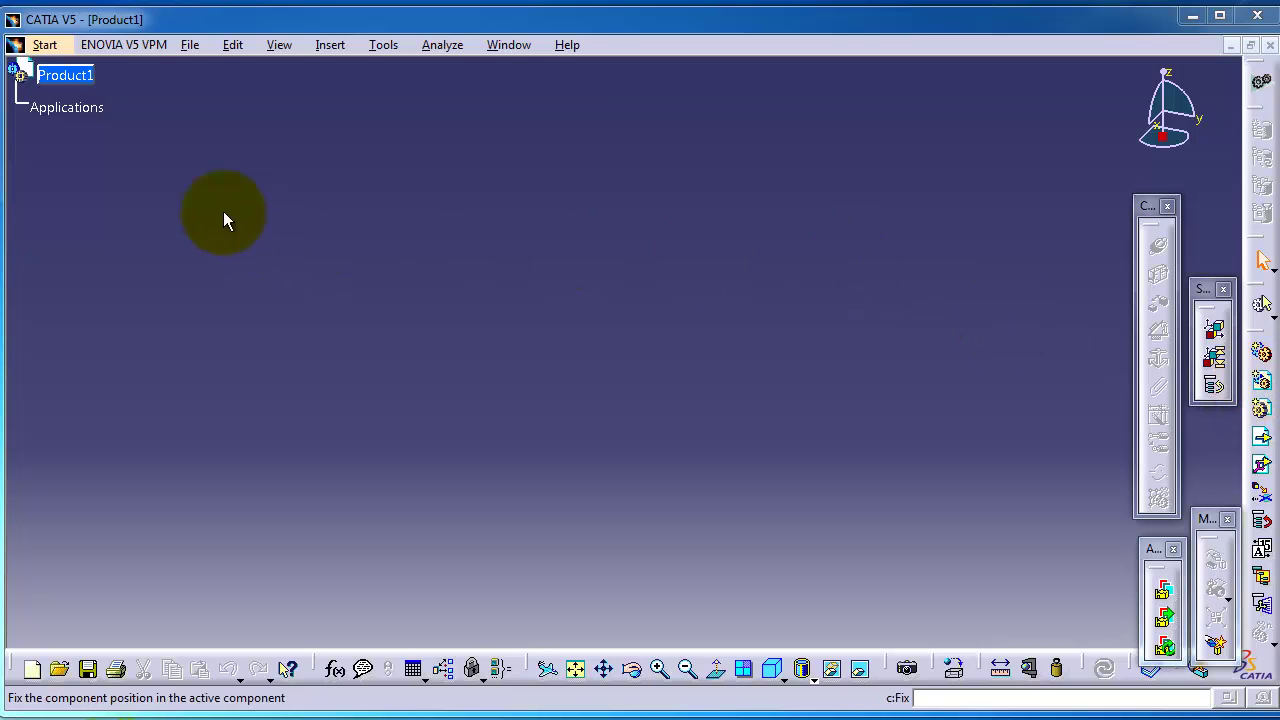
# Set the root product's part number to "Whole Lighter Project" in its properties
pyautogui.rightClick(68, 78)
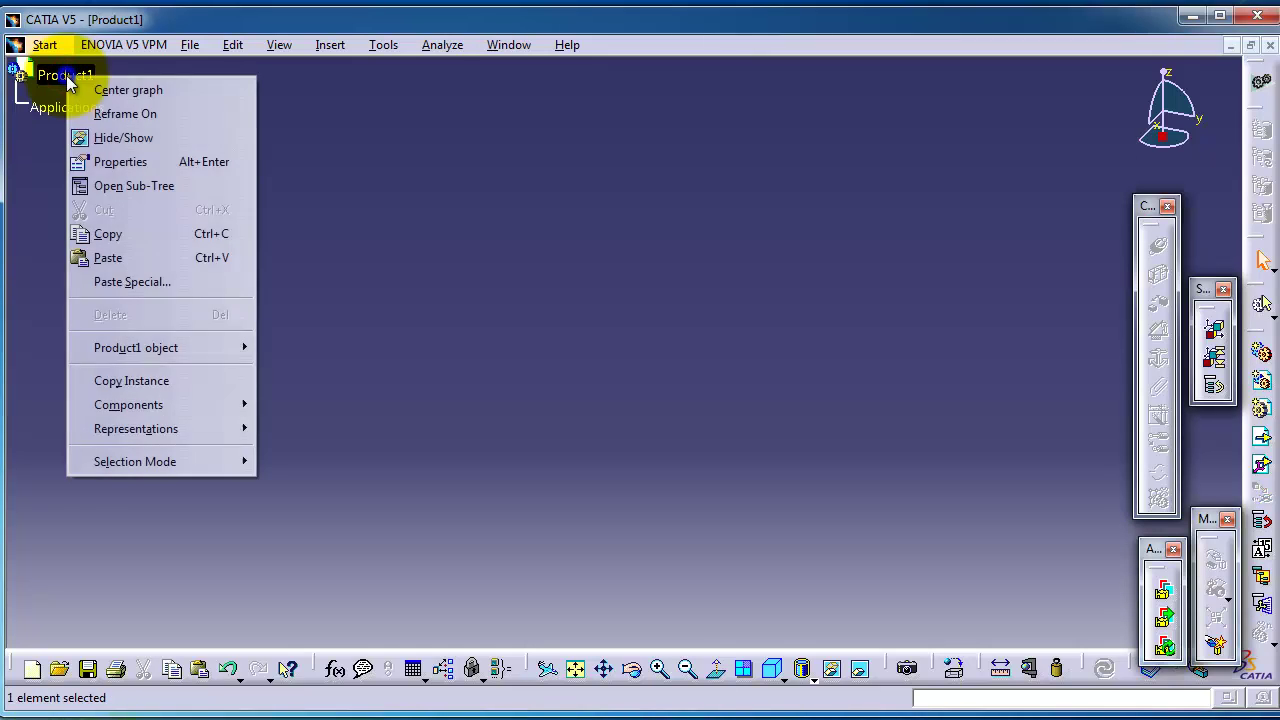
pyautogui.click(160, 162)
pyautogui.doubleClick(934, 264)
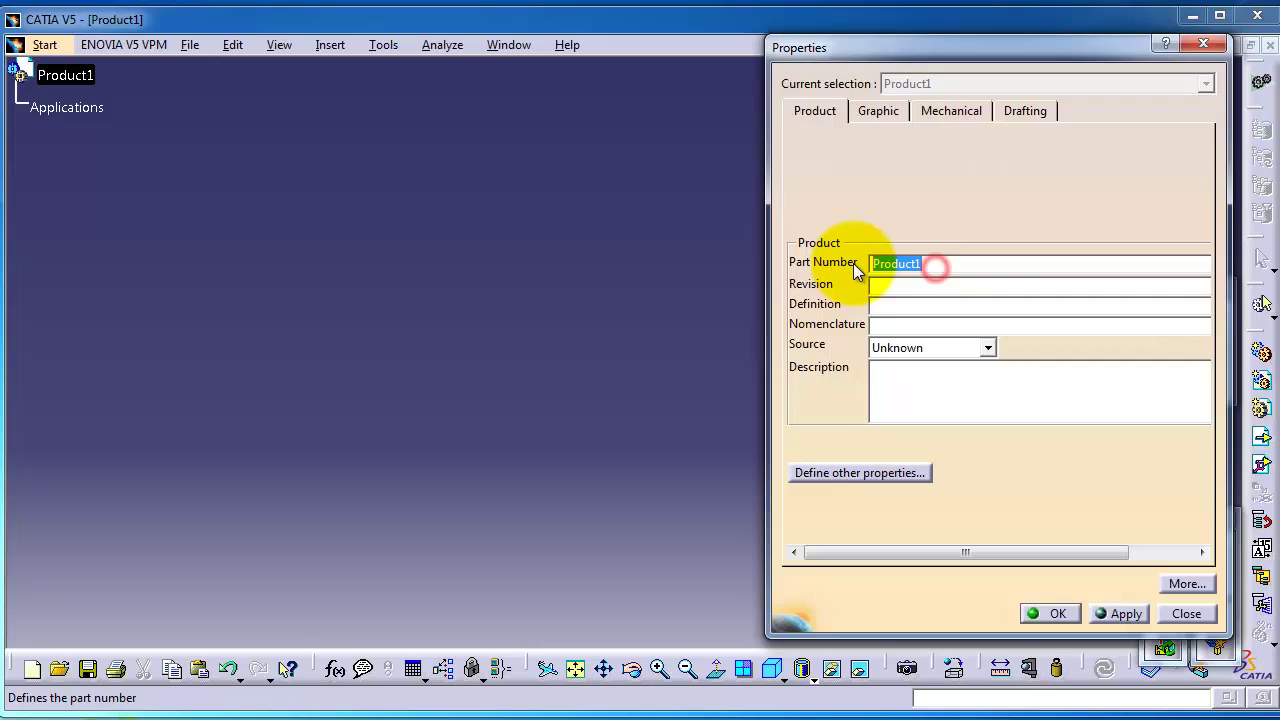
pyautogui.write('W')
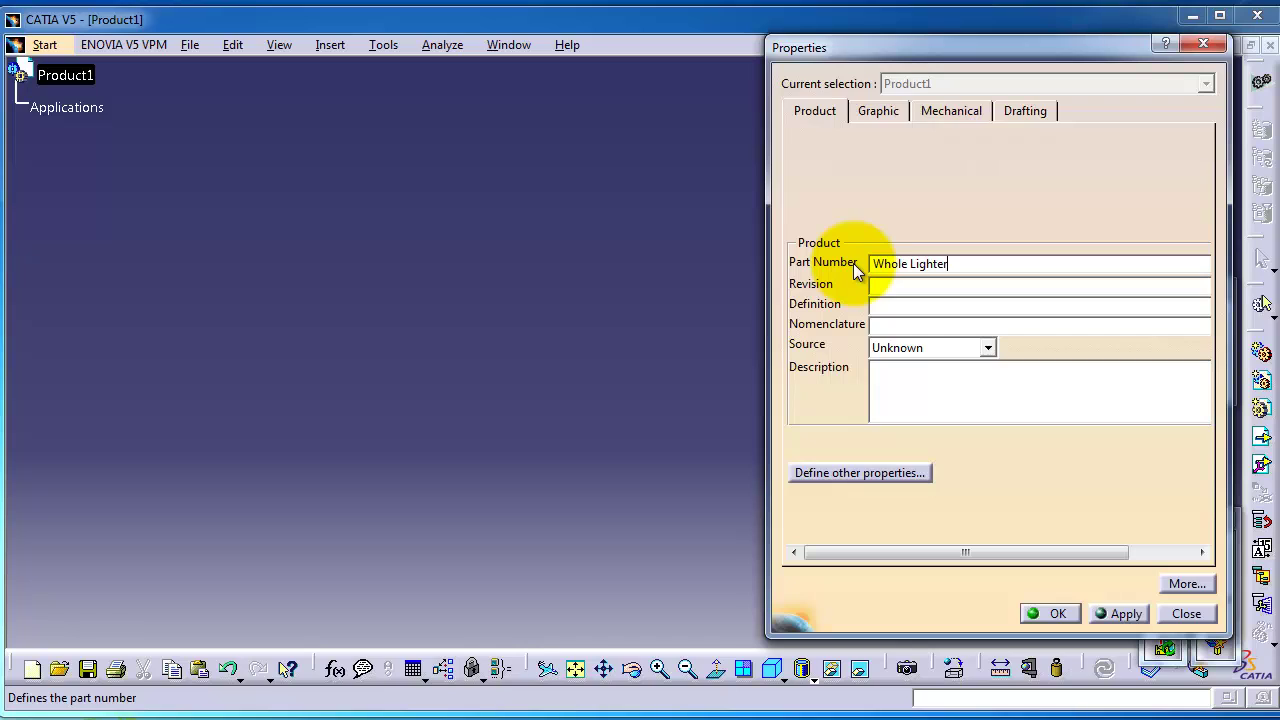
pyautogui.write('hole Lighter Project')
pyautogui.click(1057, 613)
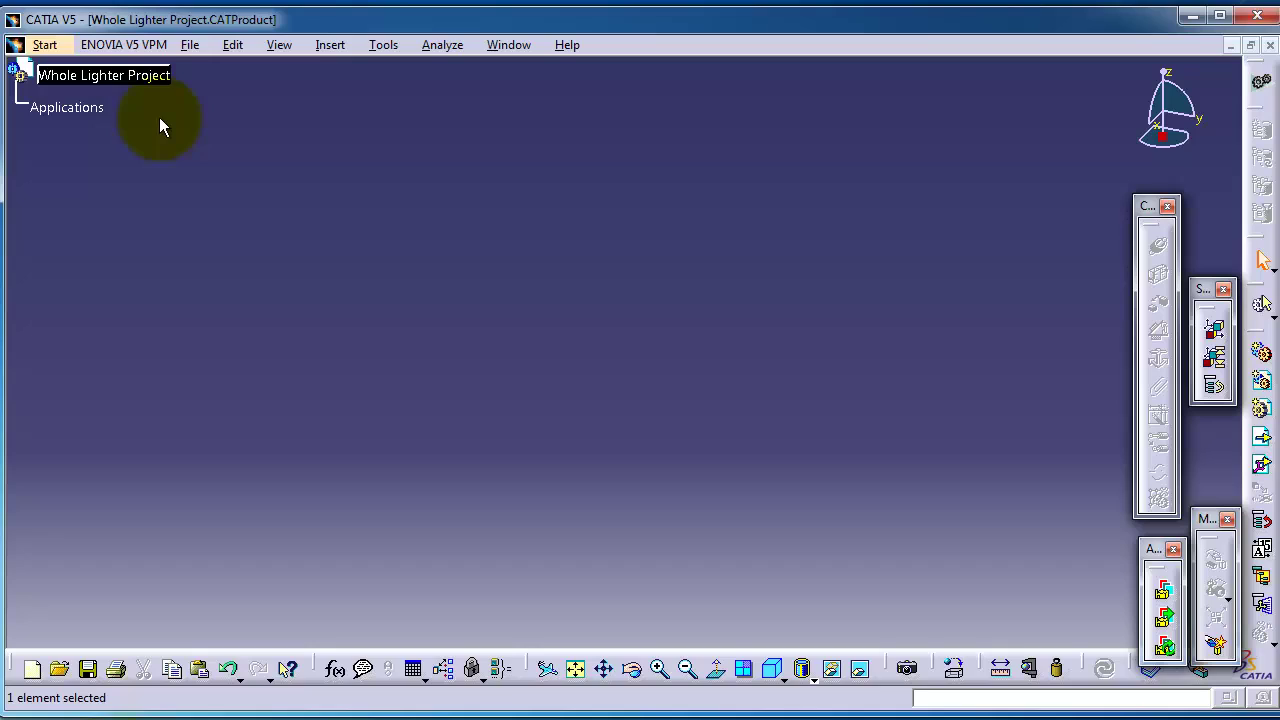
# Insert a new product as a sub-assembly under the Whole Lighter Project root
pyautogui.click(100, 85)
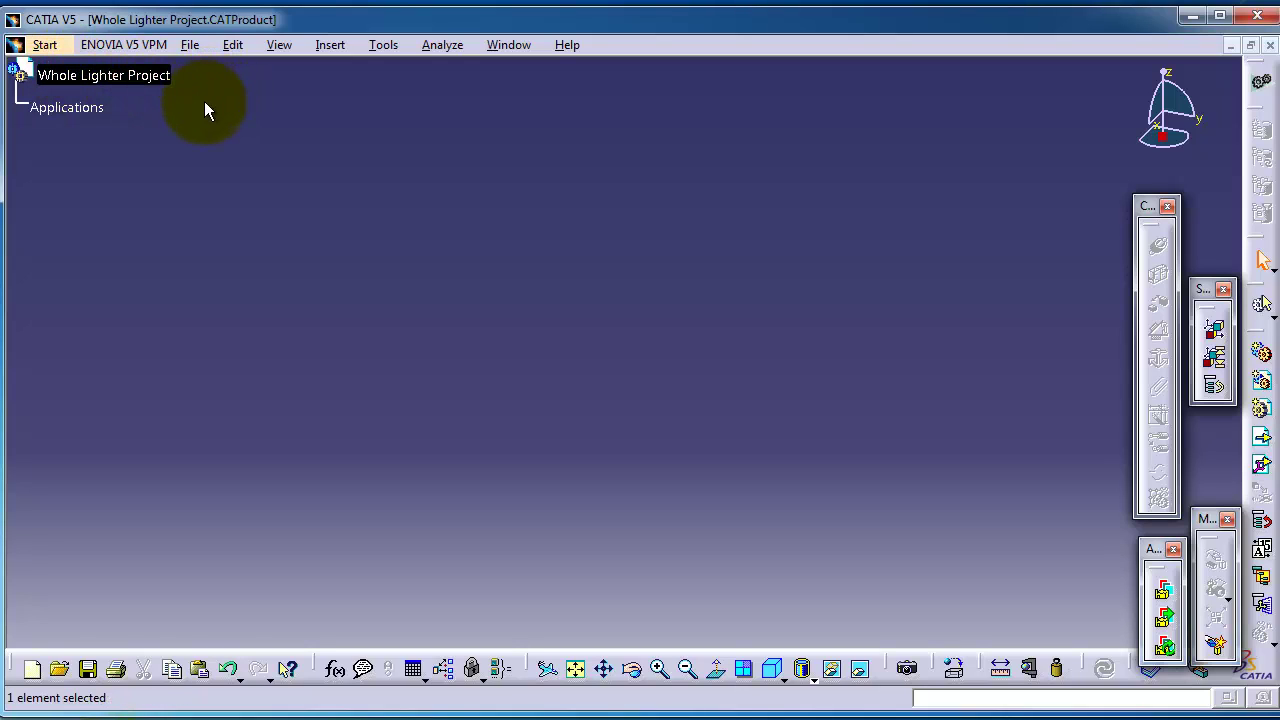
pyautogui.click(105, 78)
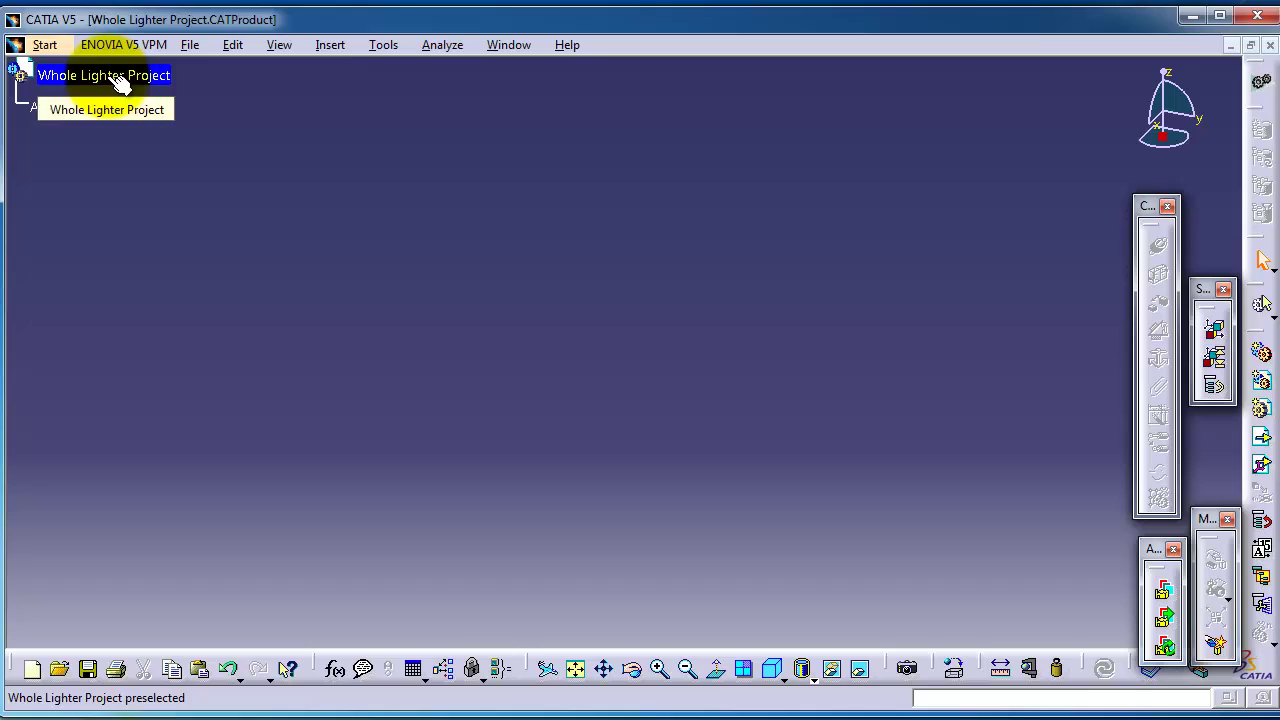
pyautogui.click(1266, 390)
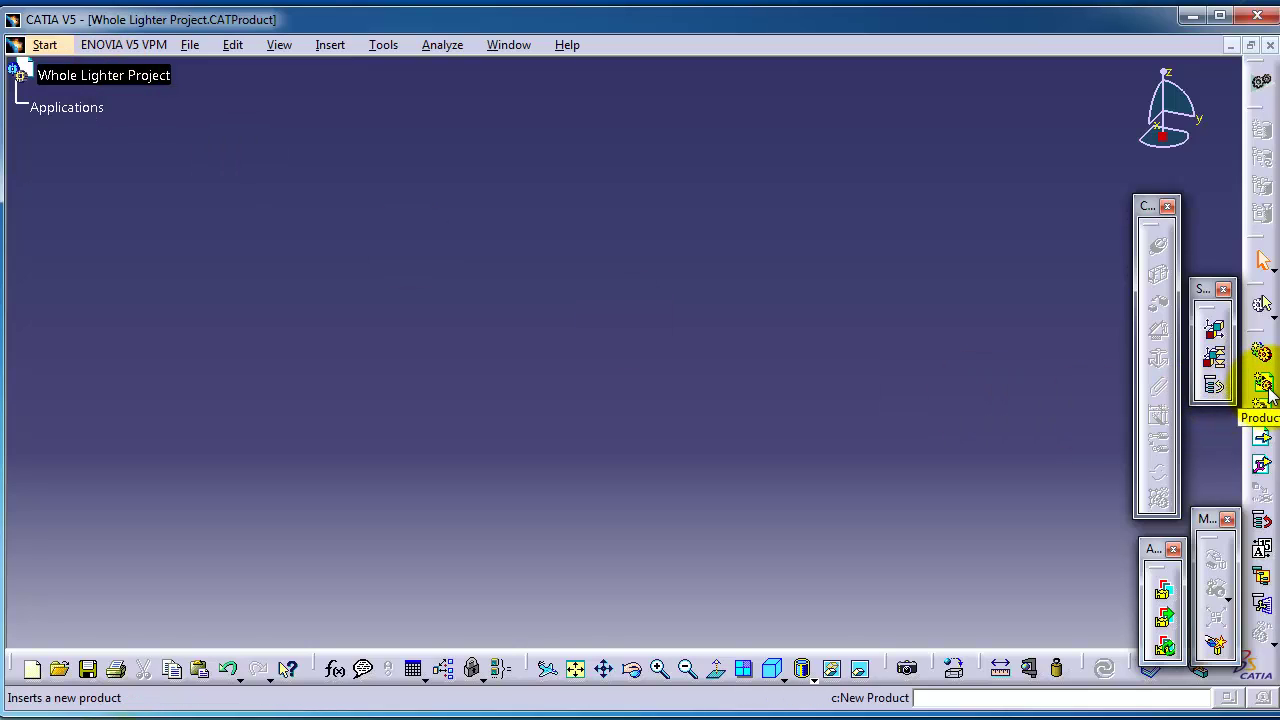
pyautogui.click(20, 78)
# Set the new sub-product's part number to "Firing Mech." in its properties
pyautogui.rightClick(96, 114)
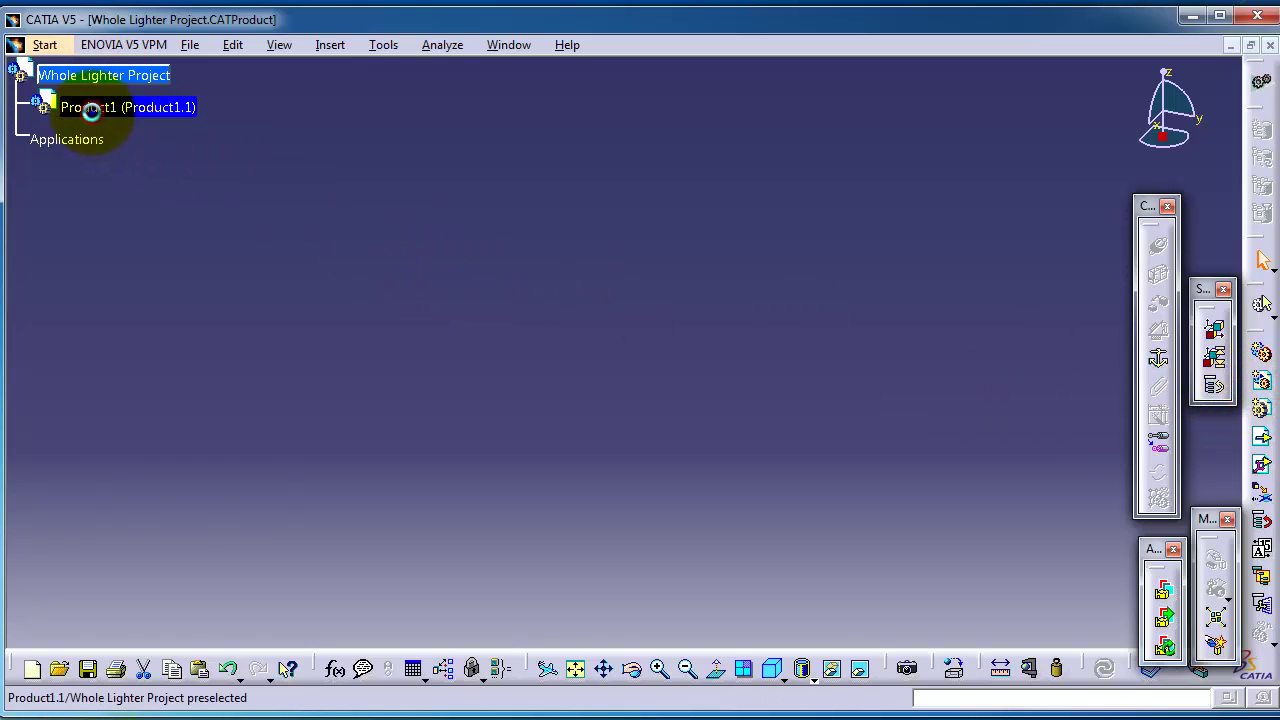
pyautogui.click(212, 203)
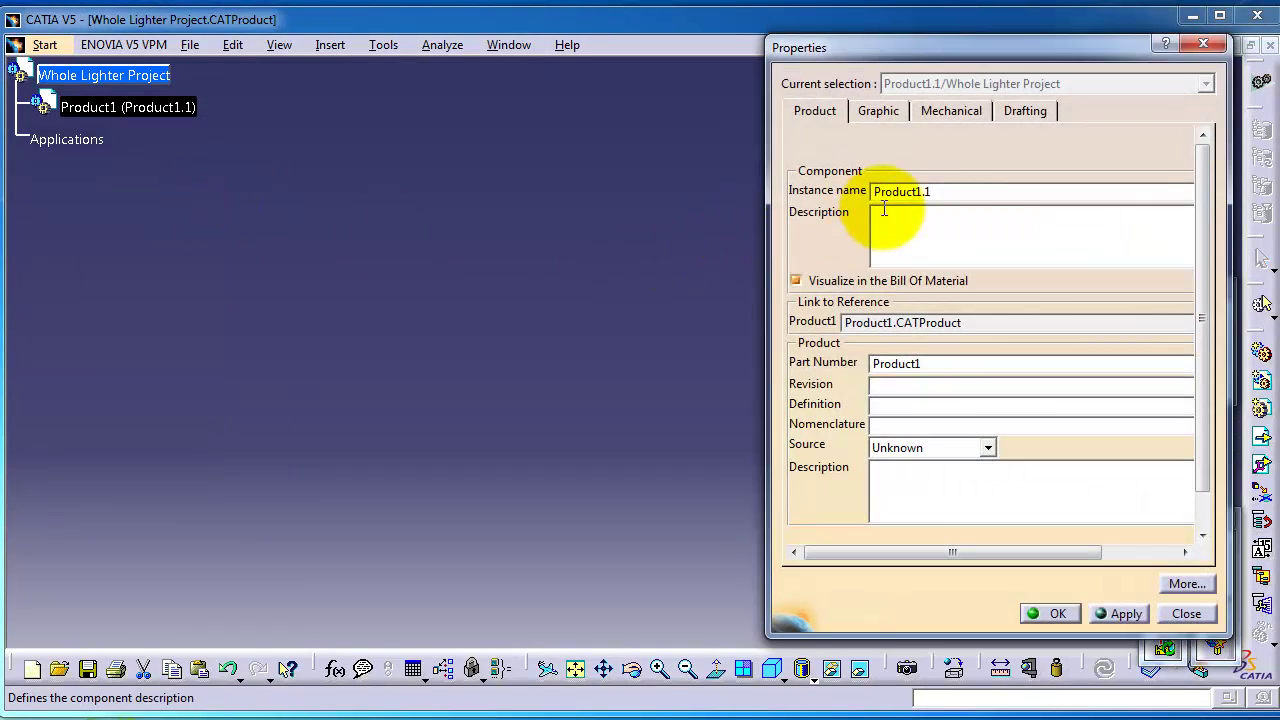
pyautogui.click(944, 364)
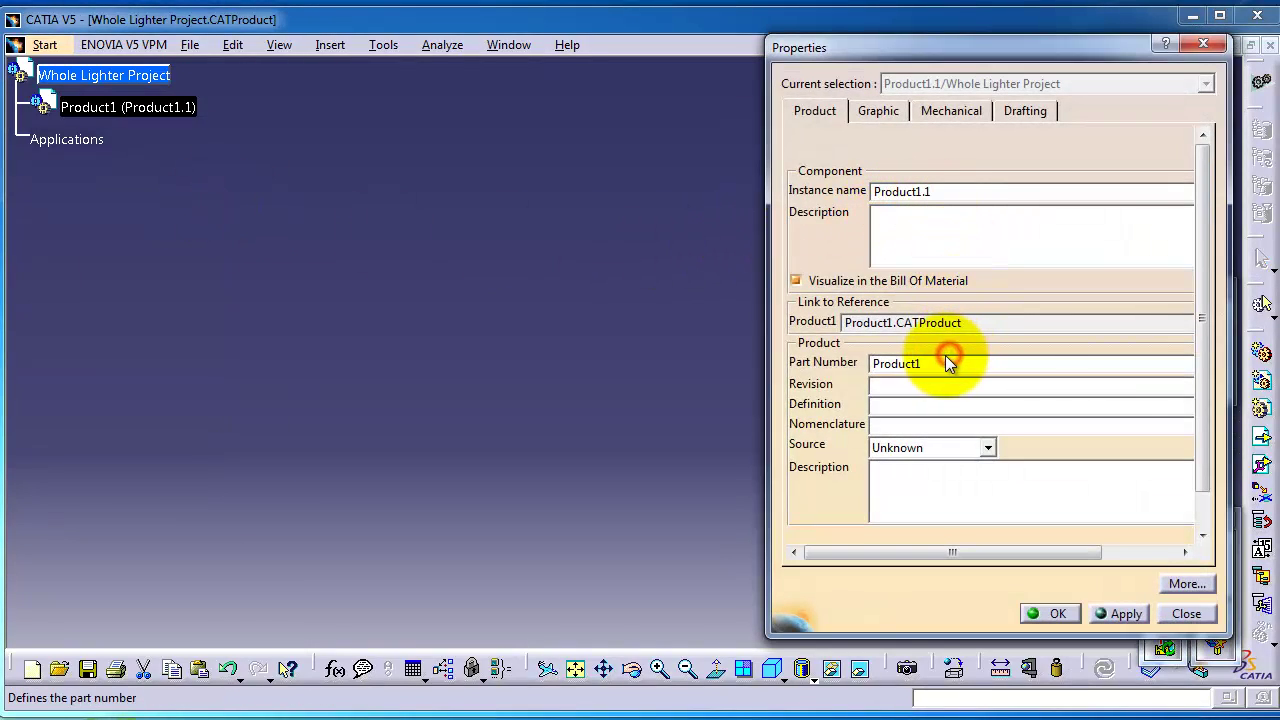
pyautogui.moveTo(944, 364); pyautogui.dragTo(822, 366)
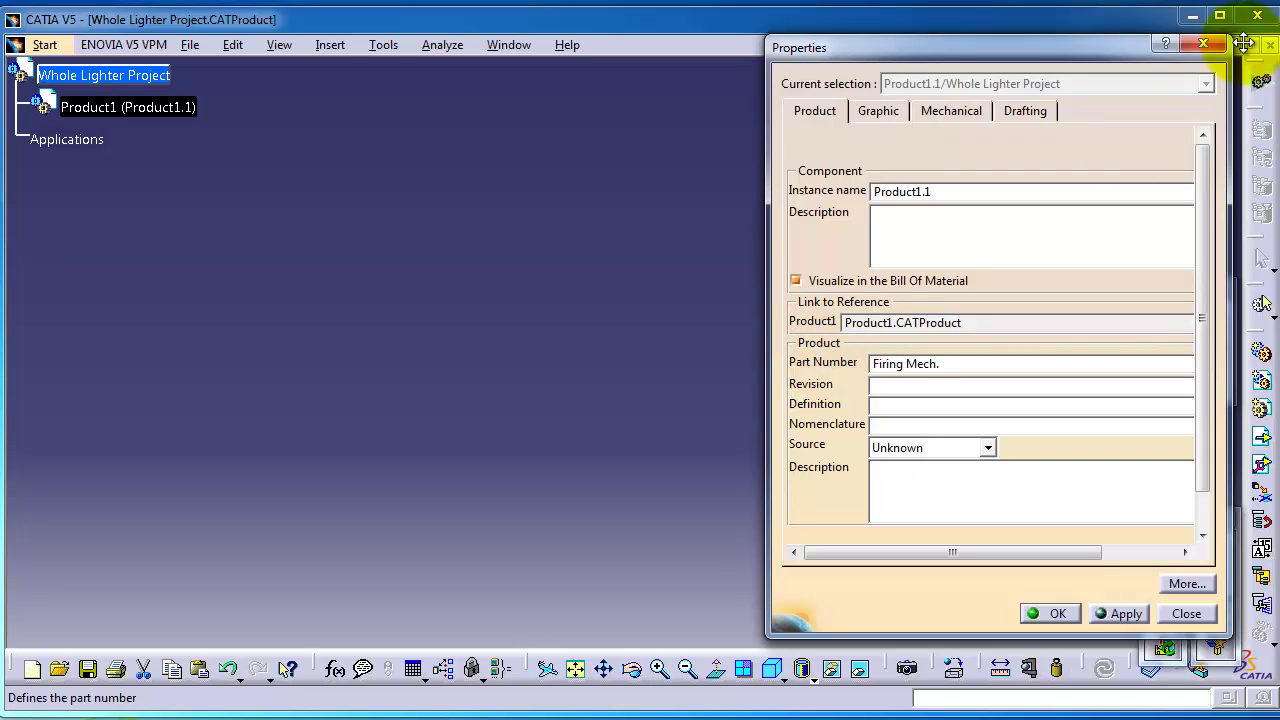
pyautogui.click(1122, 613)
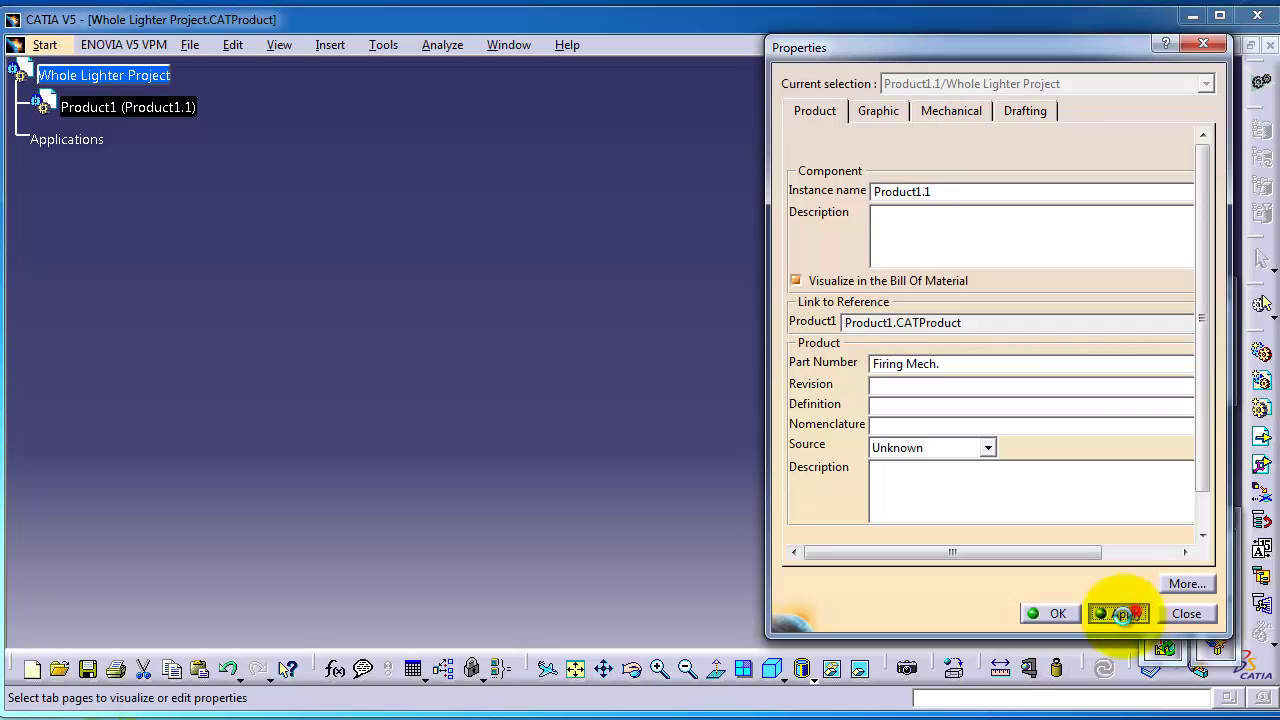
pyautogui.click(1060, 614)
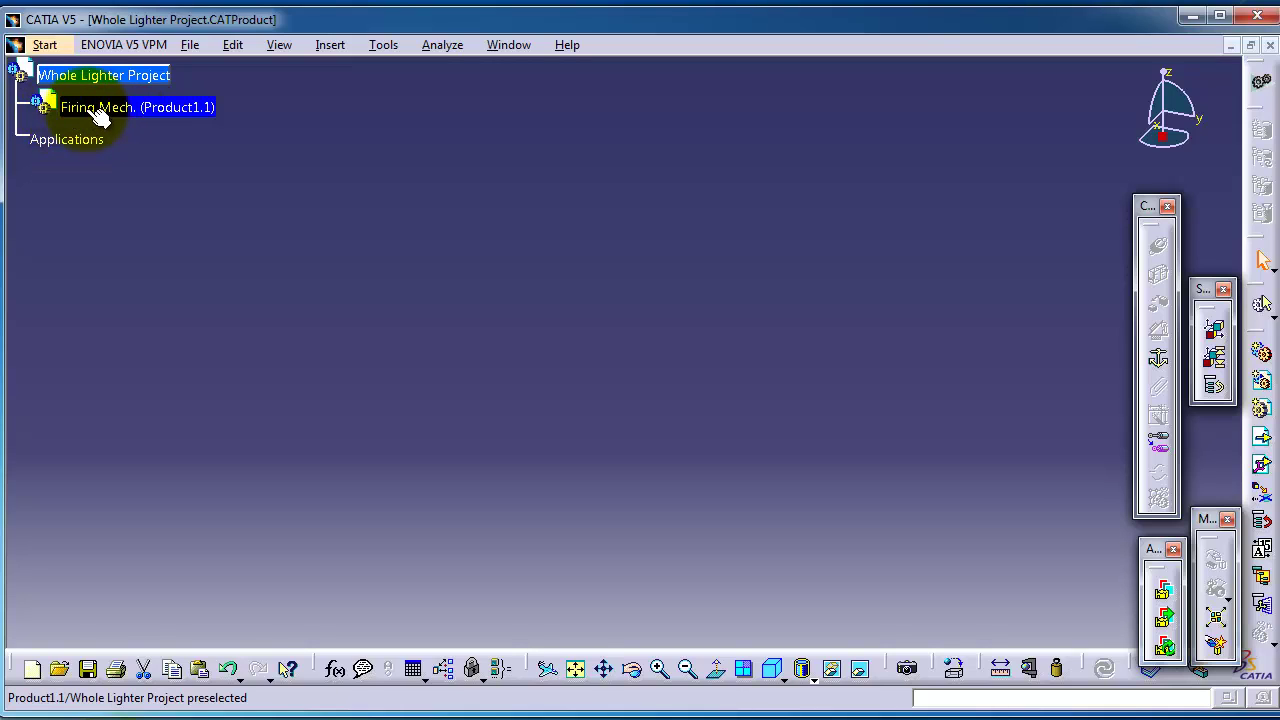
# Insert a new part into the Firing Mech. sub-product and expand it in the specification tree down to its planes and PartBody
pyautogui.click(160, 118)
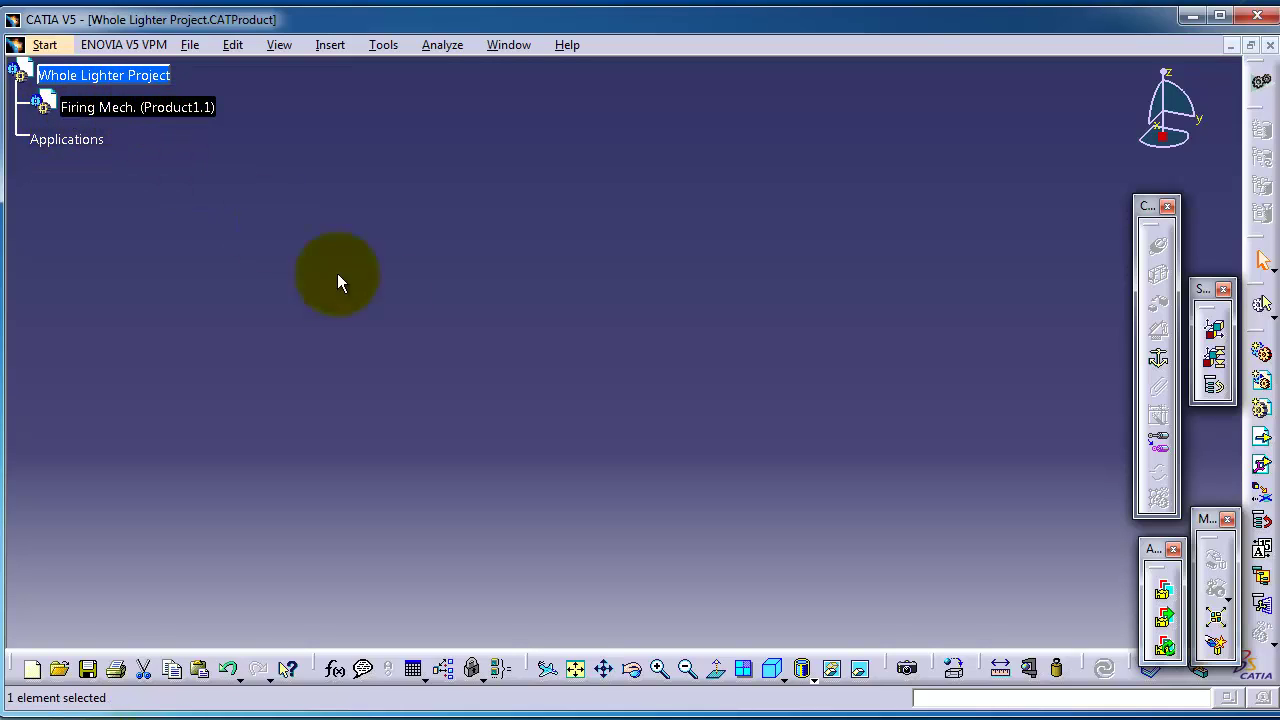
pyautogui.click(1263, 409)
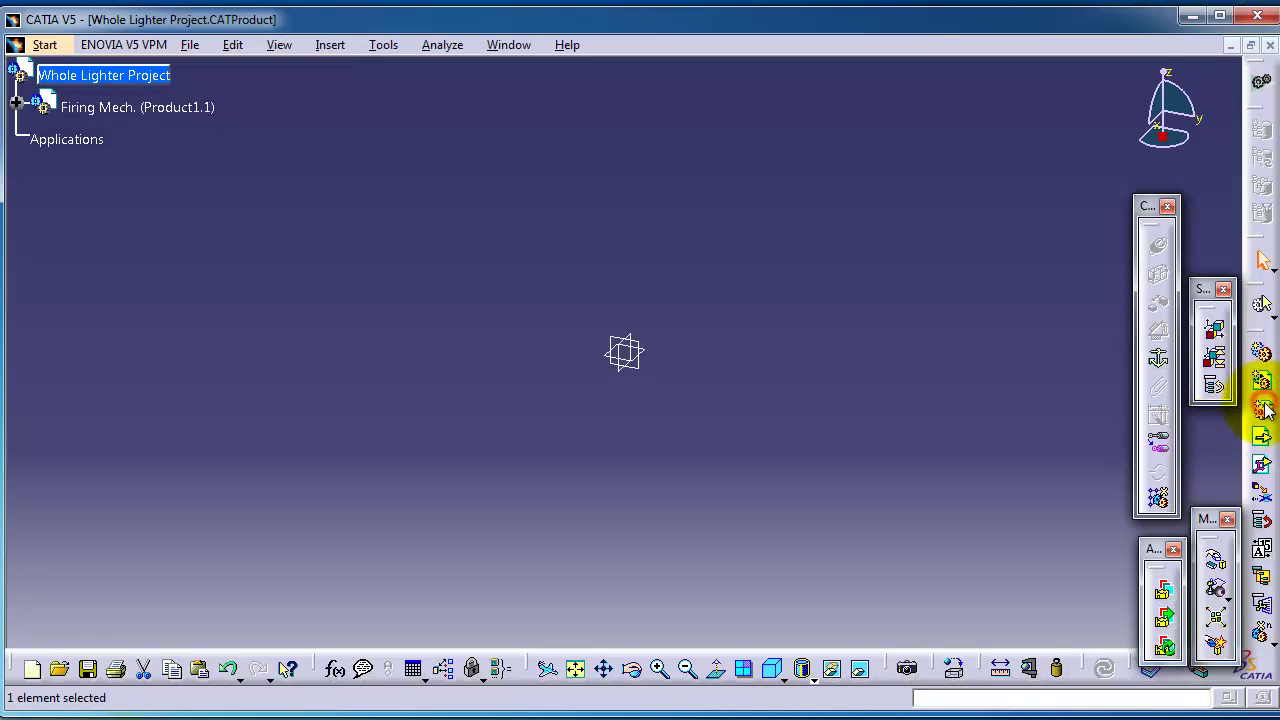
pyautogui.click(16, 103)
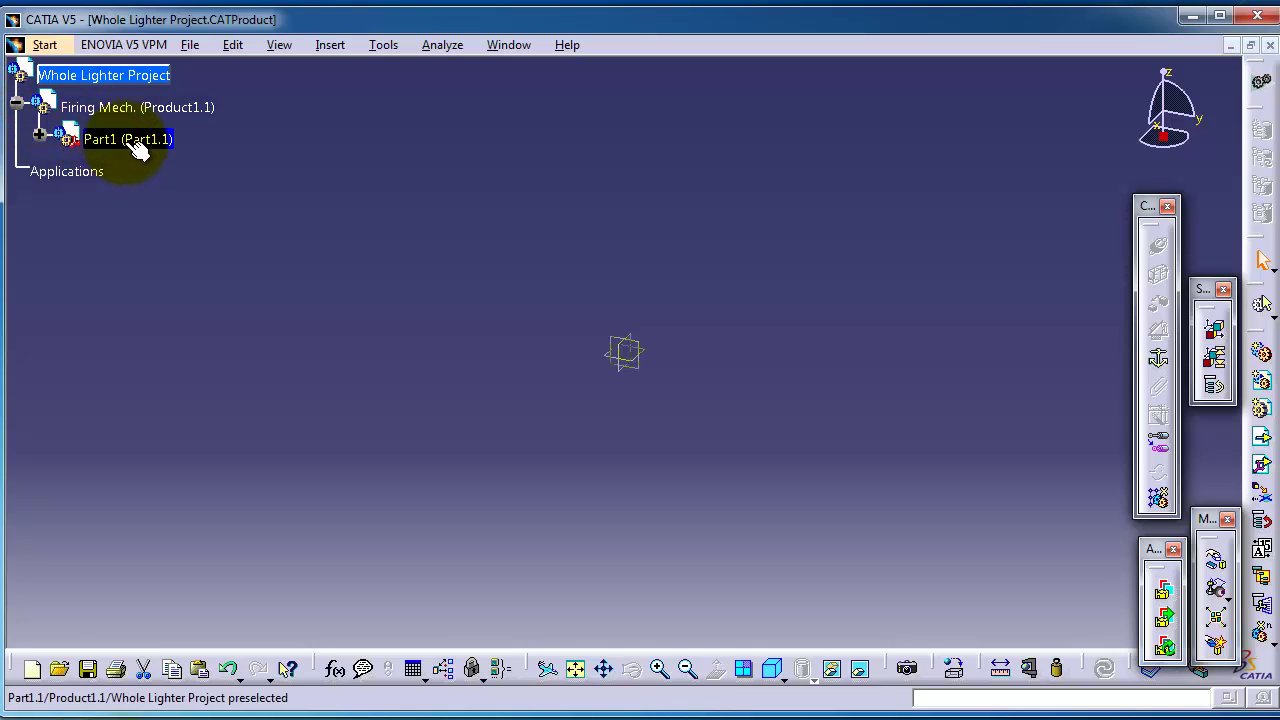
pyautogui.click(40, 134)
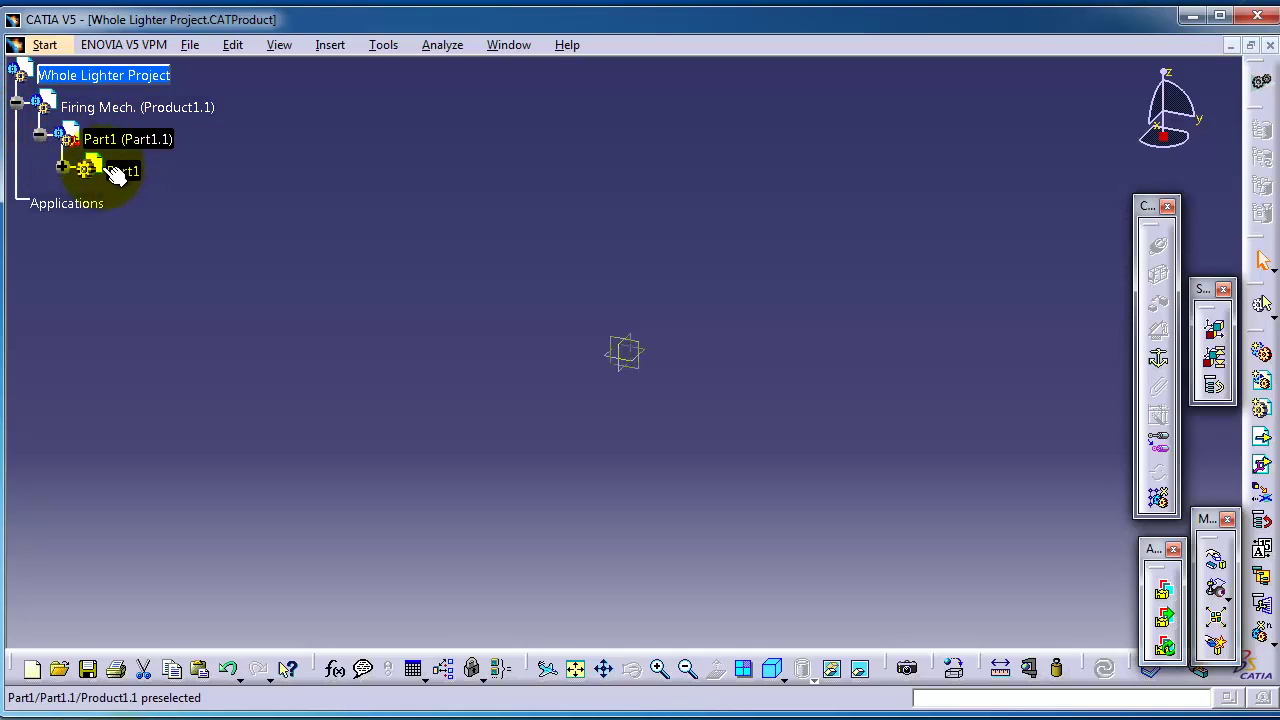
pyautogui.click(62, 166)
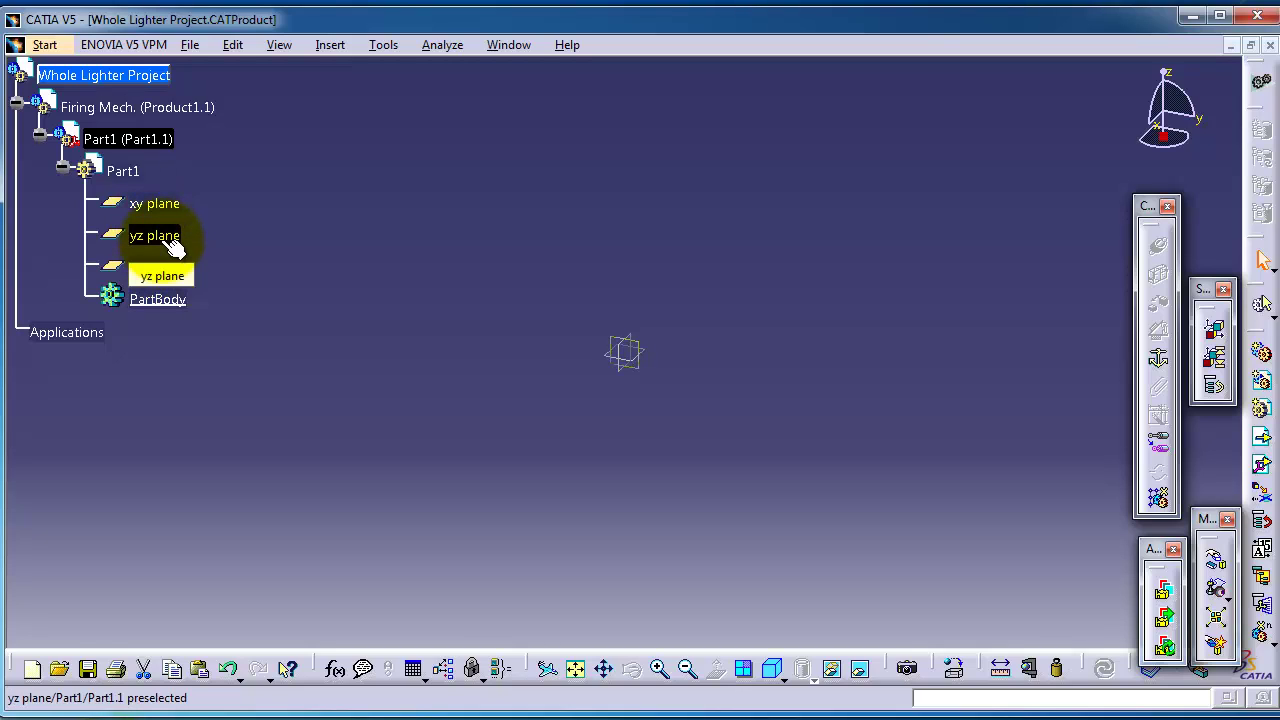
pyautogui.click(108, 175)
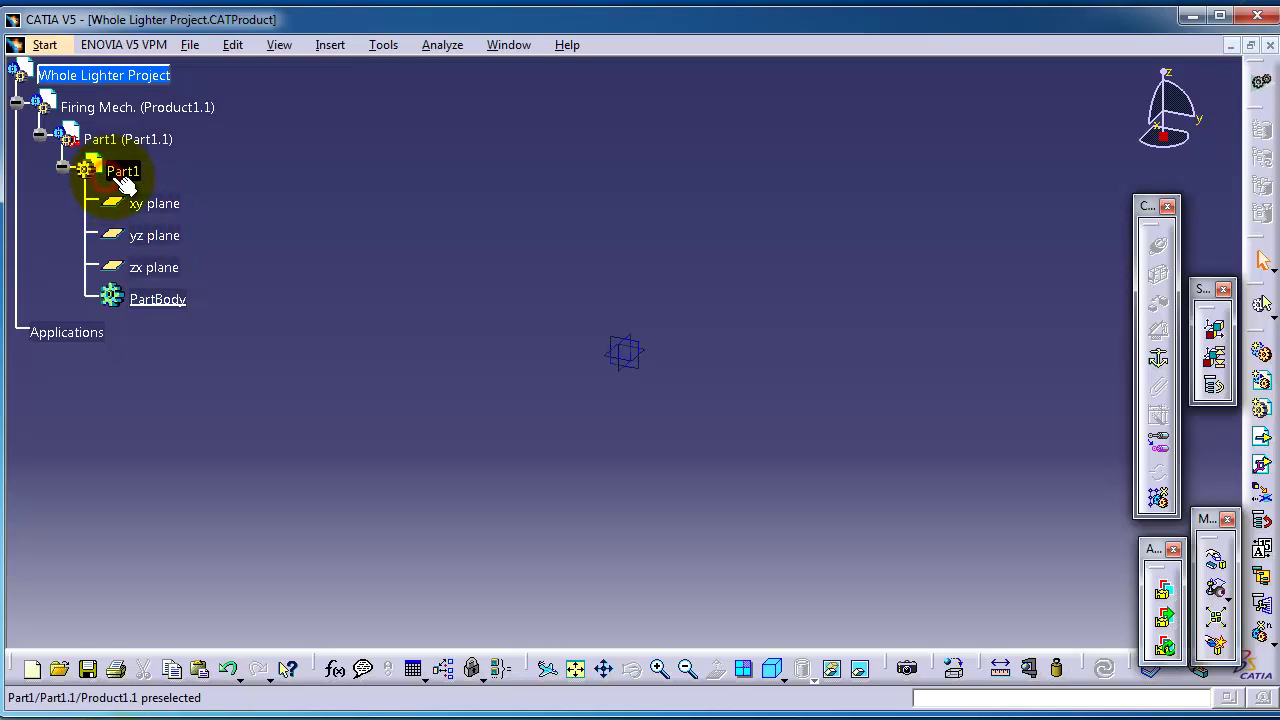
# Set the part number of the part under Firing Mech. to "Figure Cylinder" in its properties
pyautogui.rightClick(104, 145)
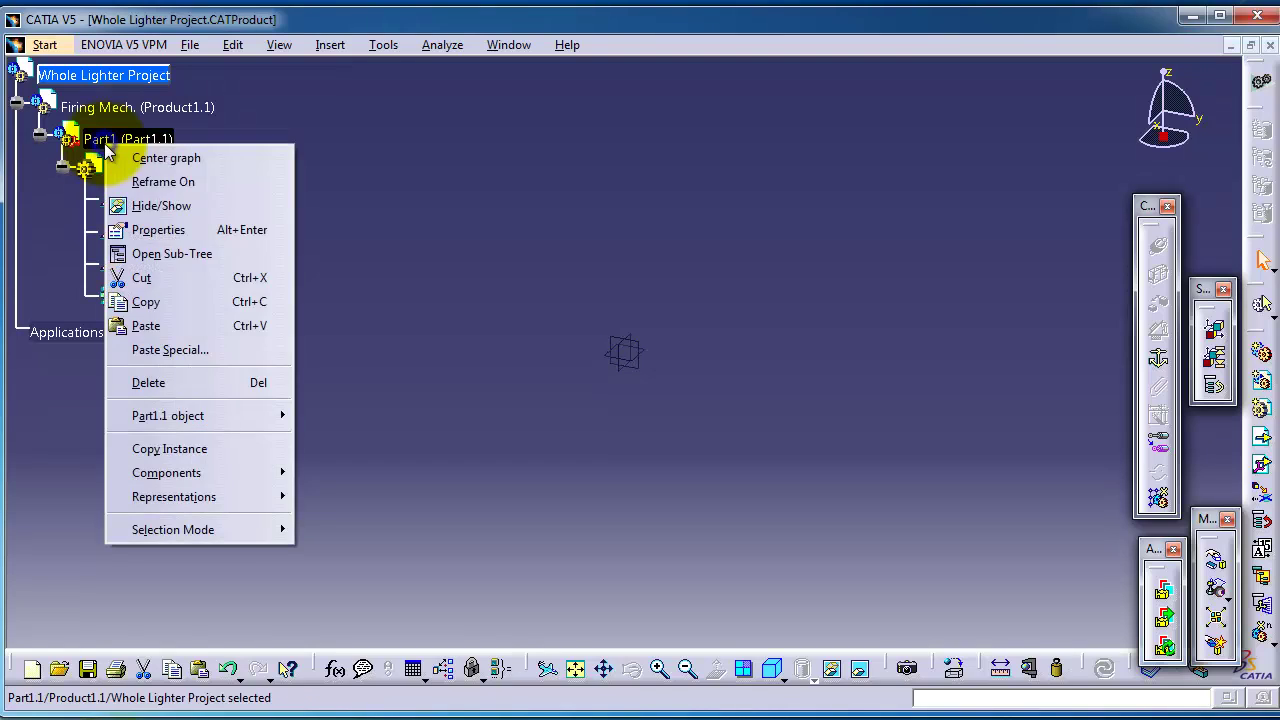
pyautogui.click(190, 230)
pyautogui.click(905, 367)
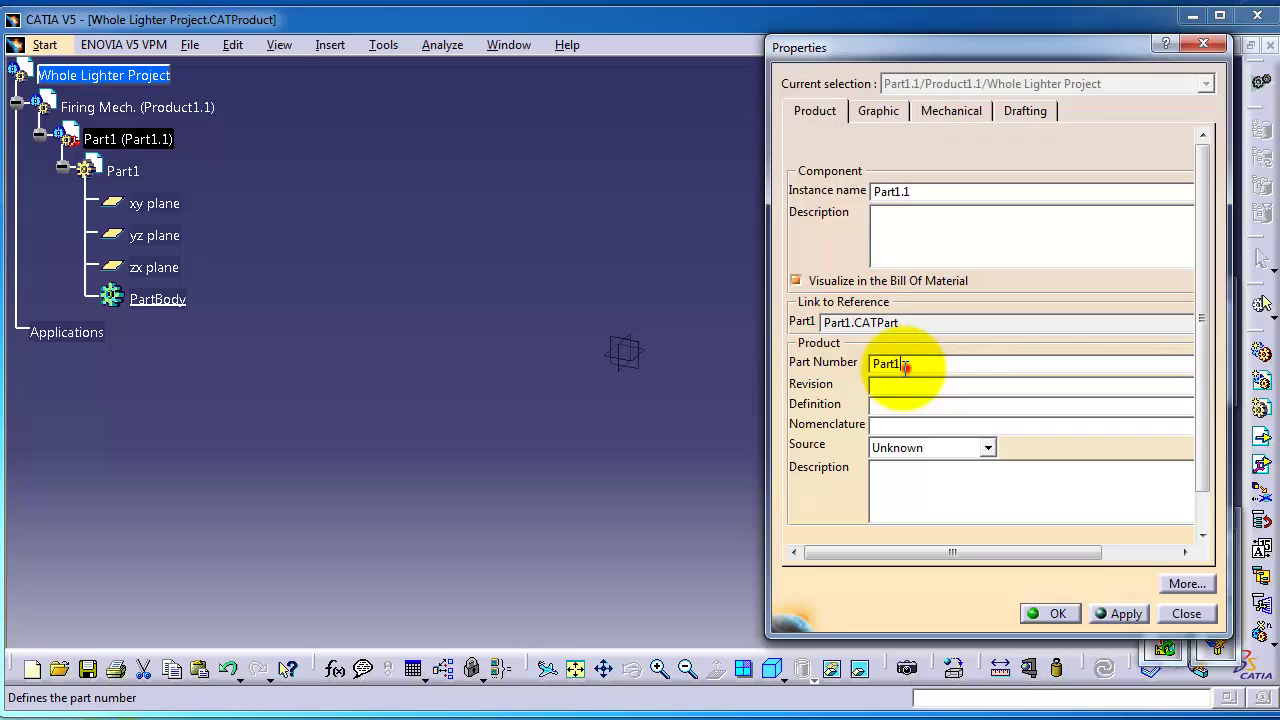
pyautogui.doubleClick(898, 366)
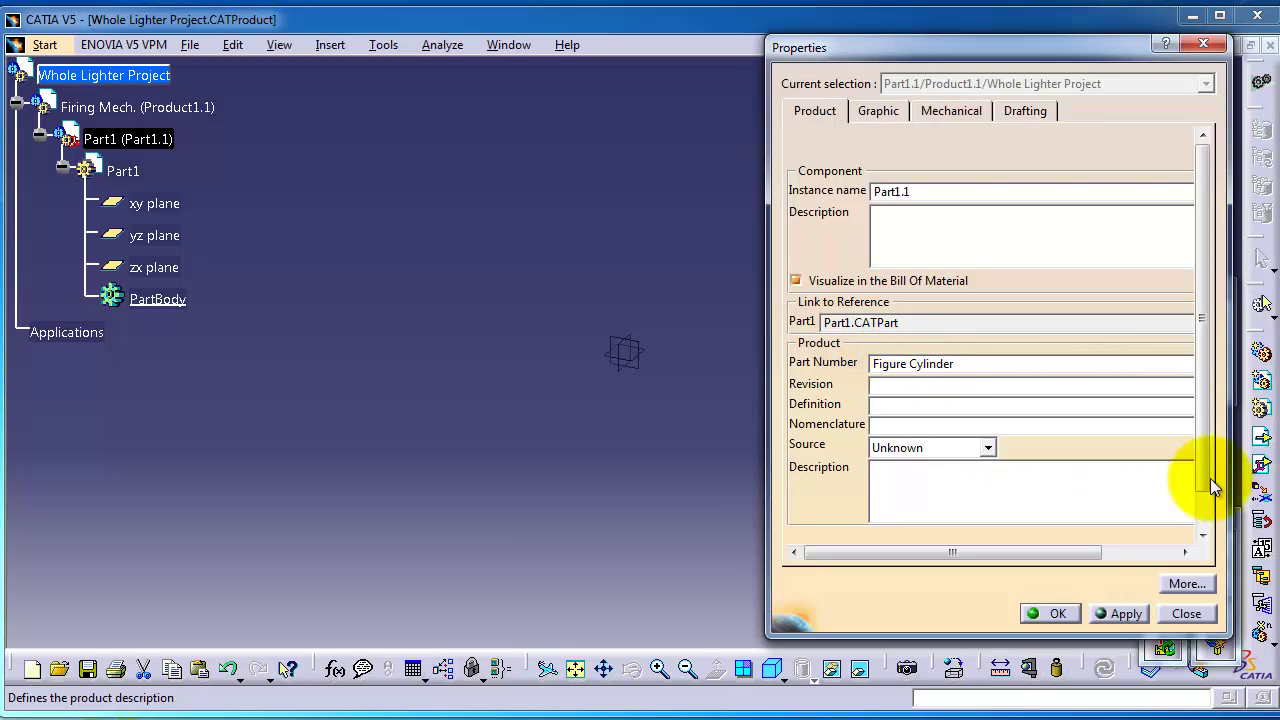
pyautogui.click(1045, 613)
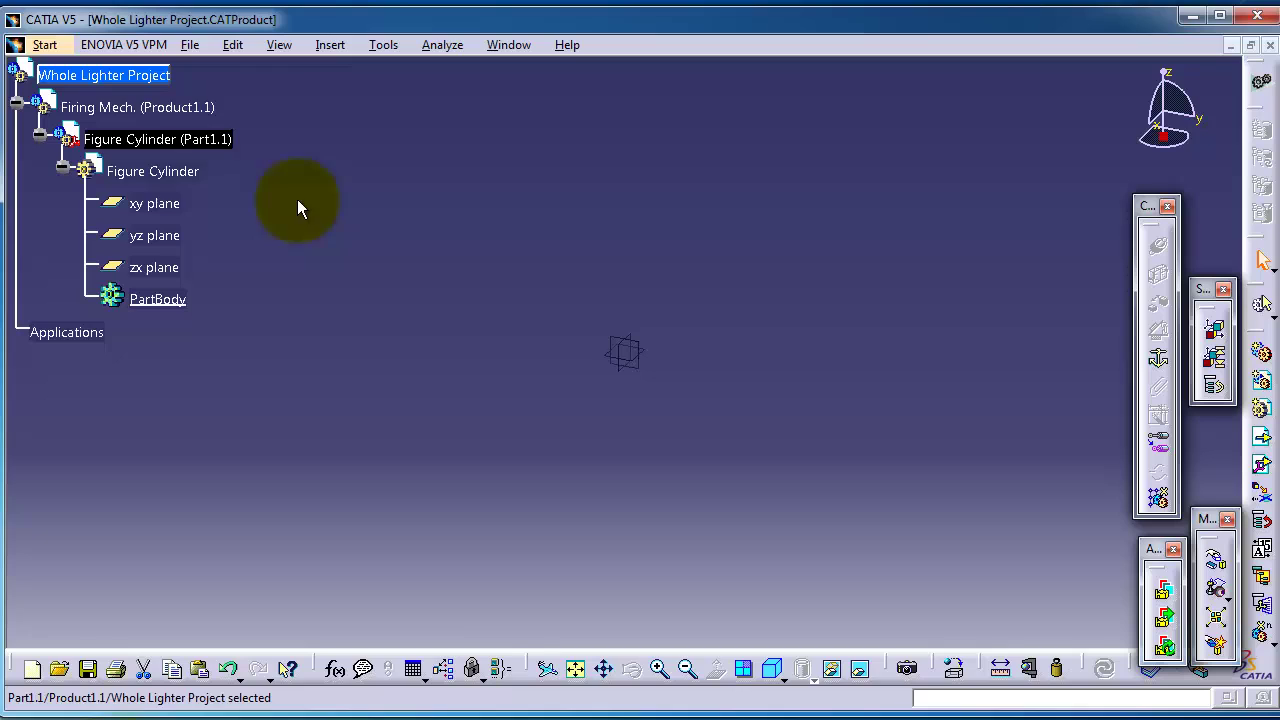
# Insert a second new part into the Firing Mech. sub-product, choosing to define a new origin point for it
pyautogui.click(132, 108)
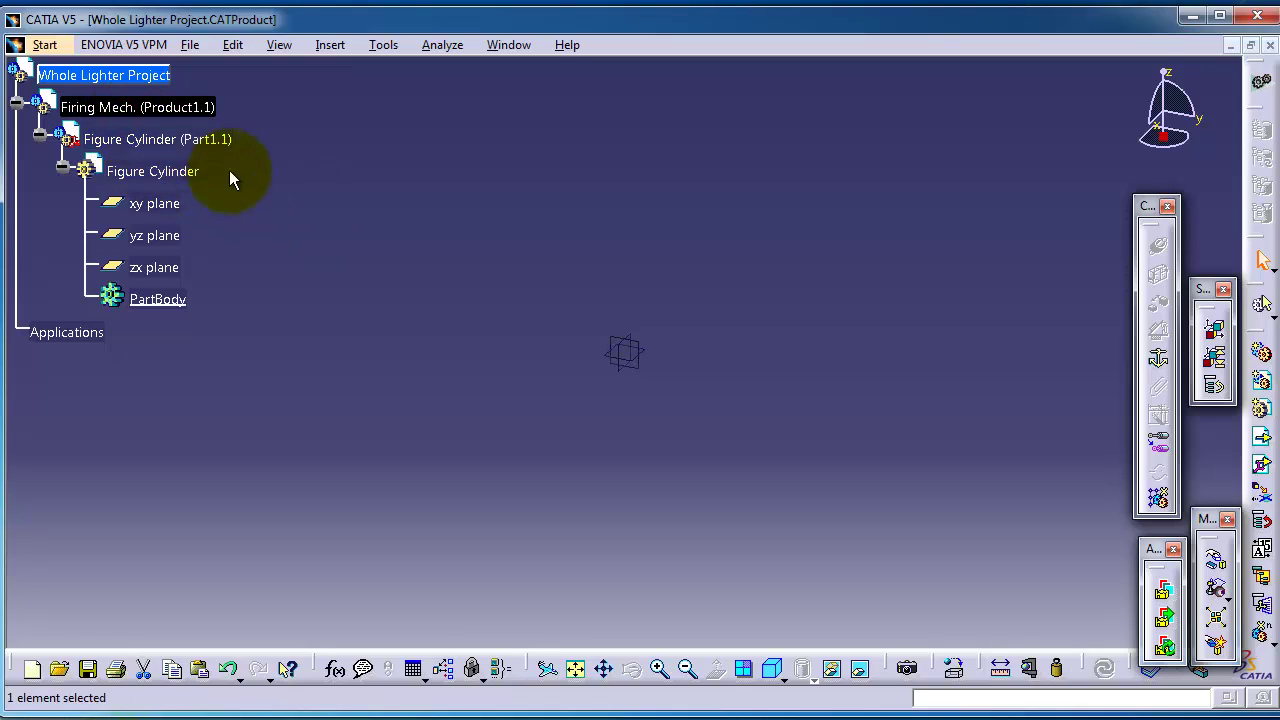
pyautogui.click(1263, 411)
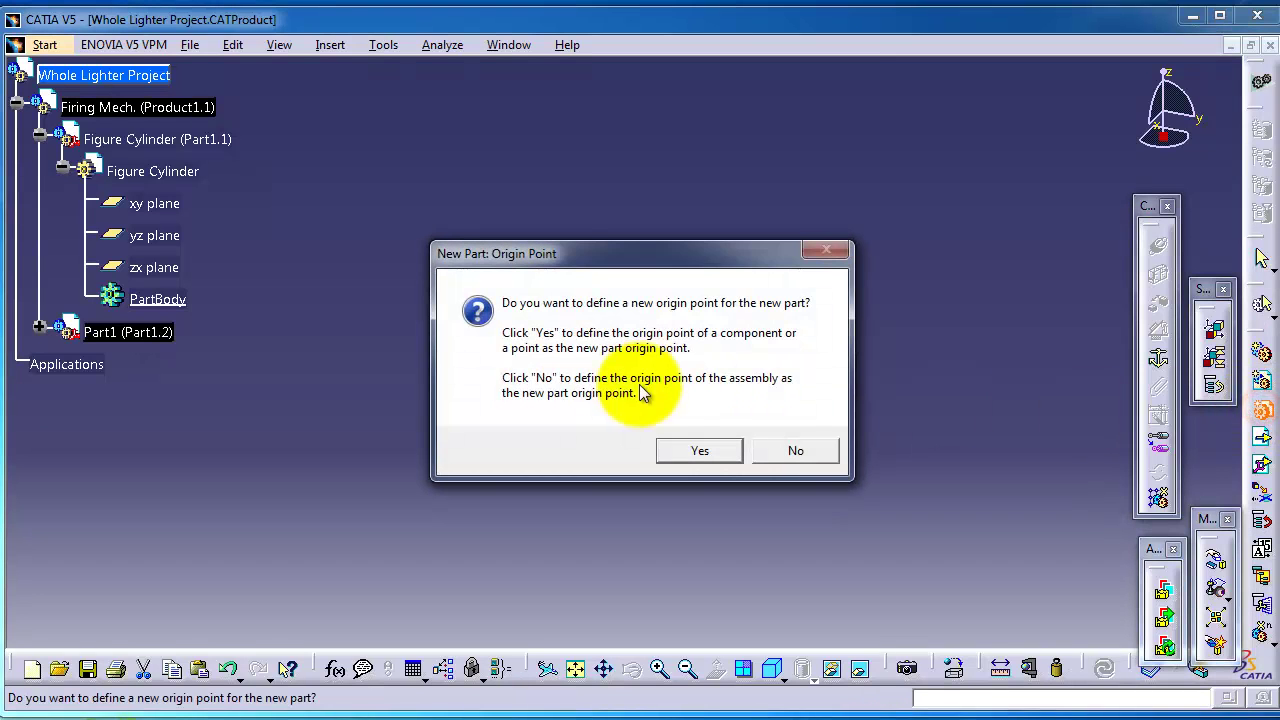
pyautogui.click(690, 452)
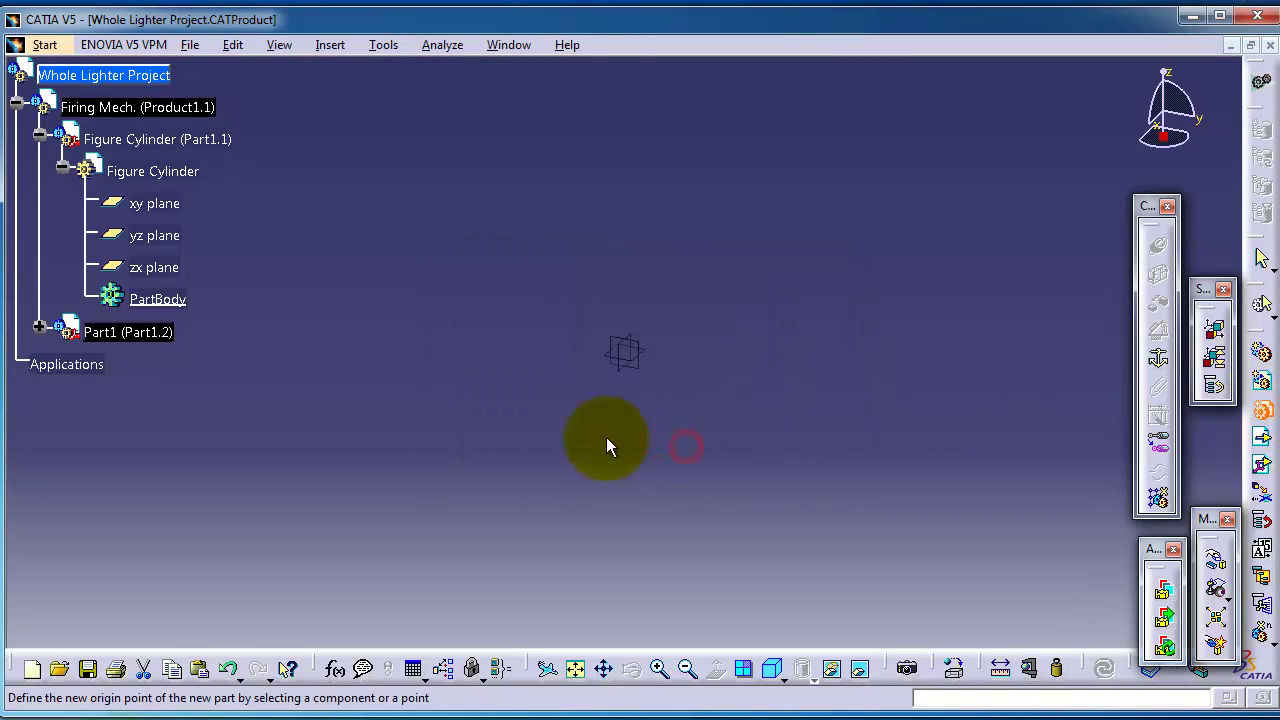
# Set the second part's part number to "Spring" in its properties
pyautogui.rightClick(127, 337)
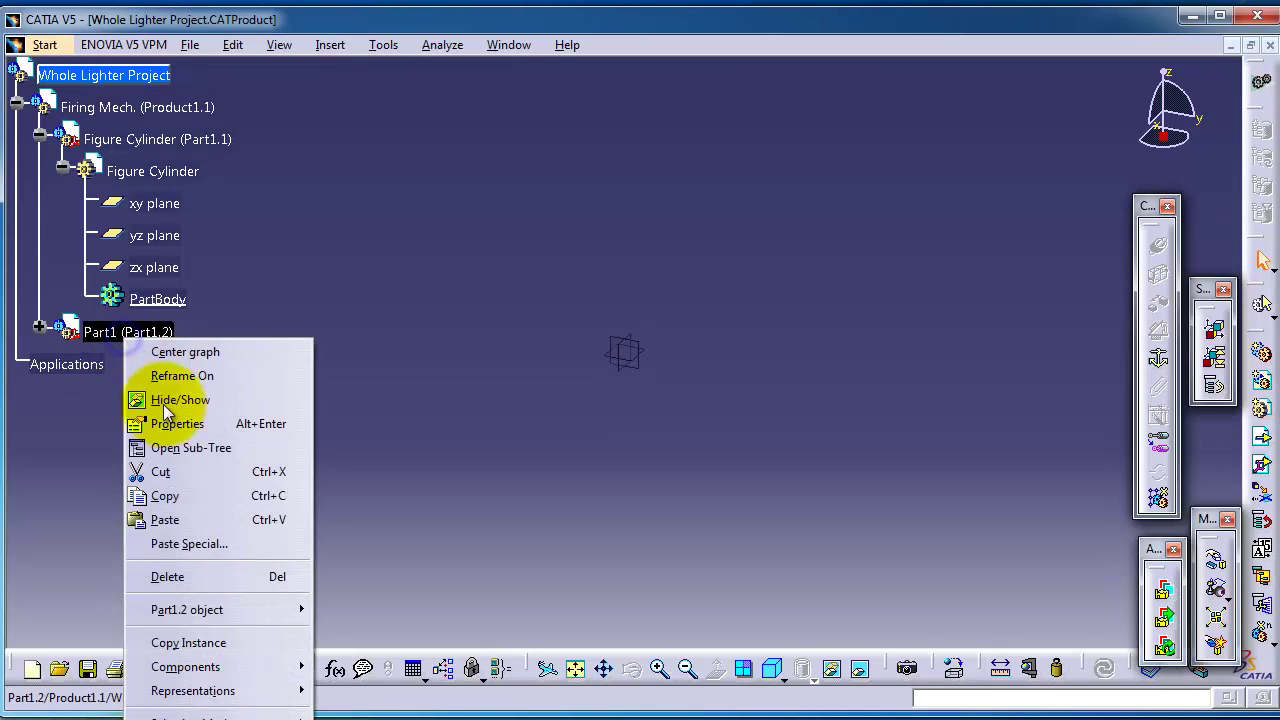
pyautogui.click(189, 429)
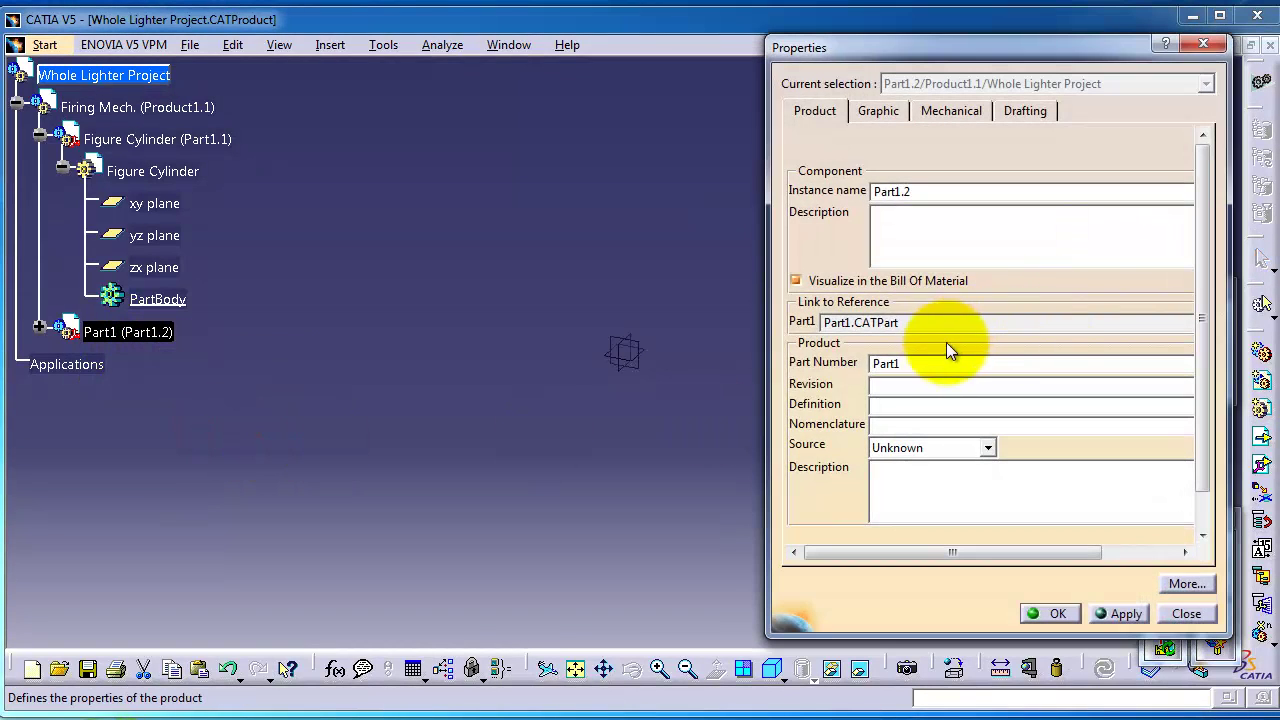
pyautogui.doubleClick(916, 364)
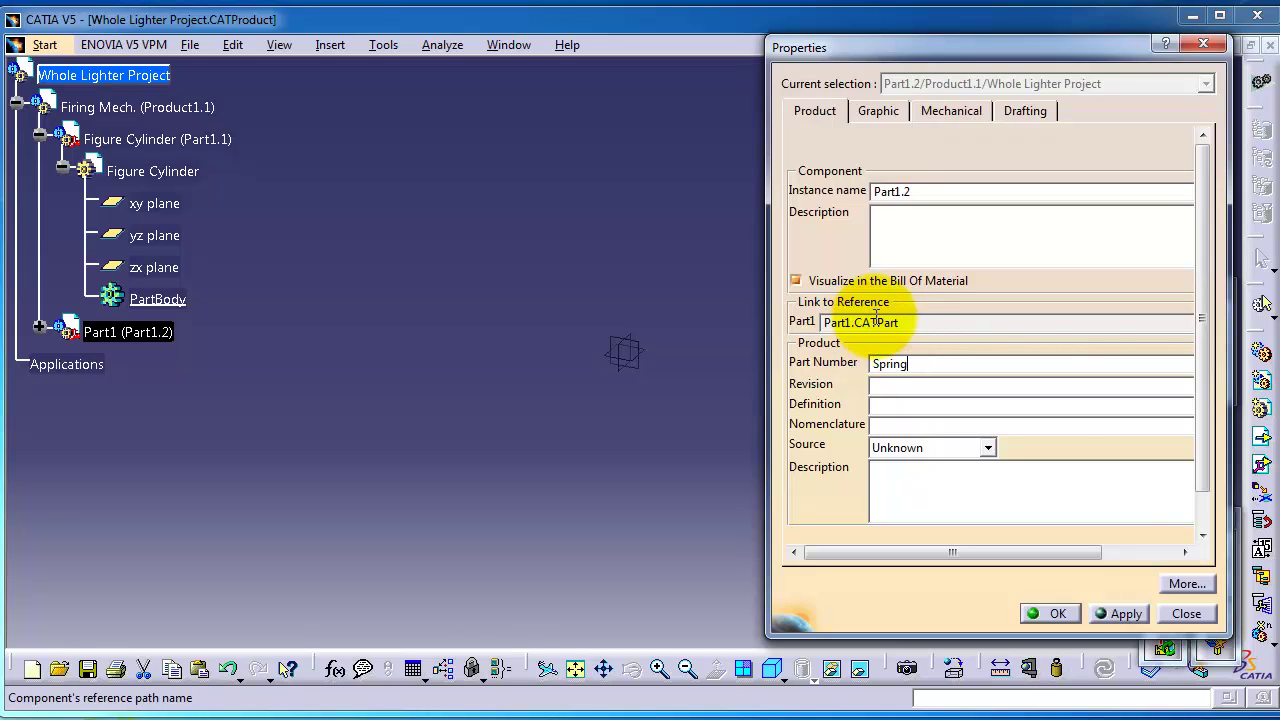
pyautogui.click(1052, 611)
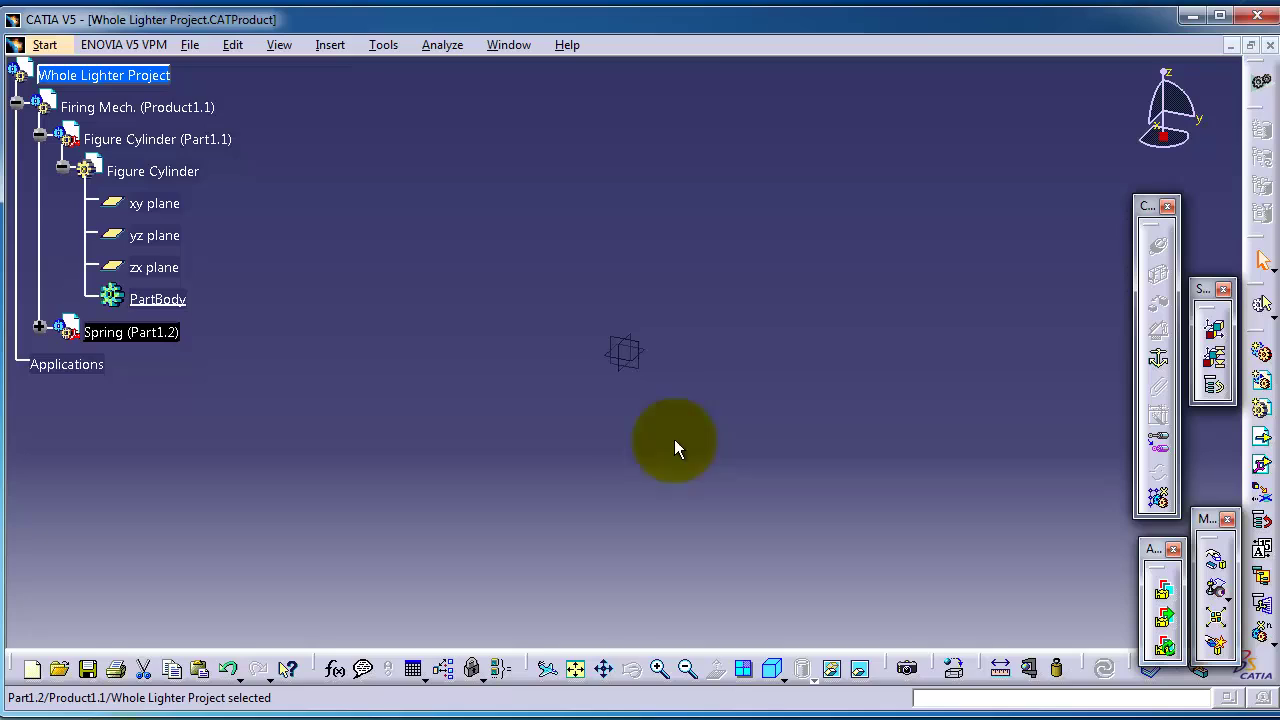
# Expand the Spring part in the specification tree to examine its planes and PartBody, and collapse it again
pyautogui.click(39, 326)
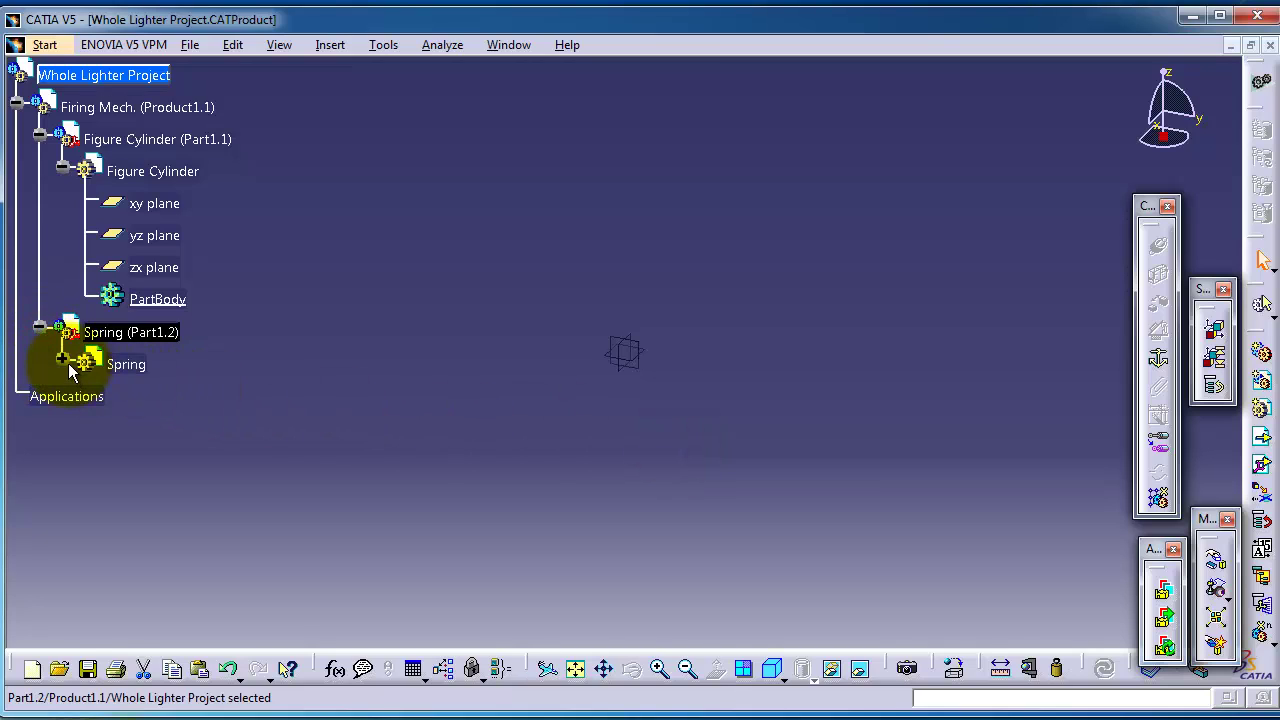
pyautogui.click(62, 358)
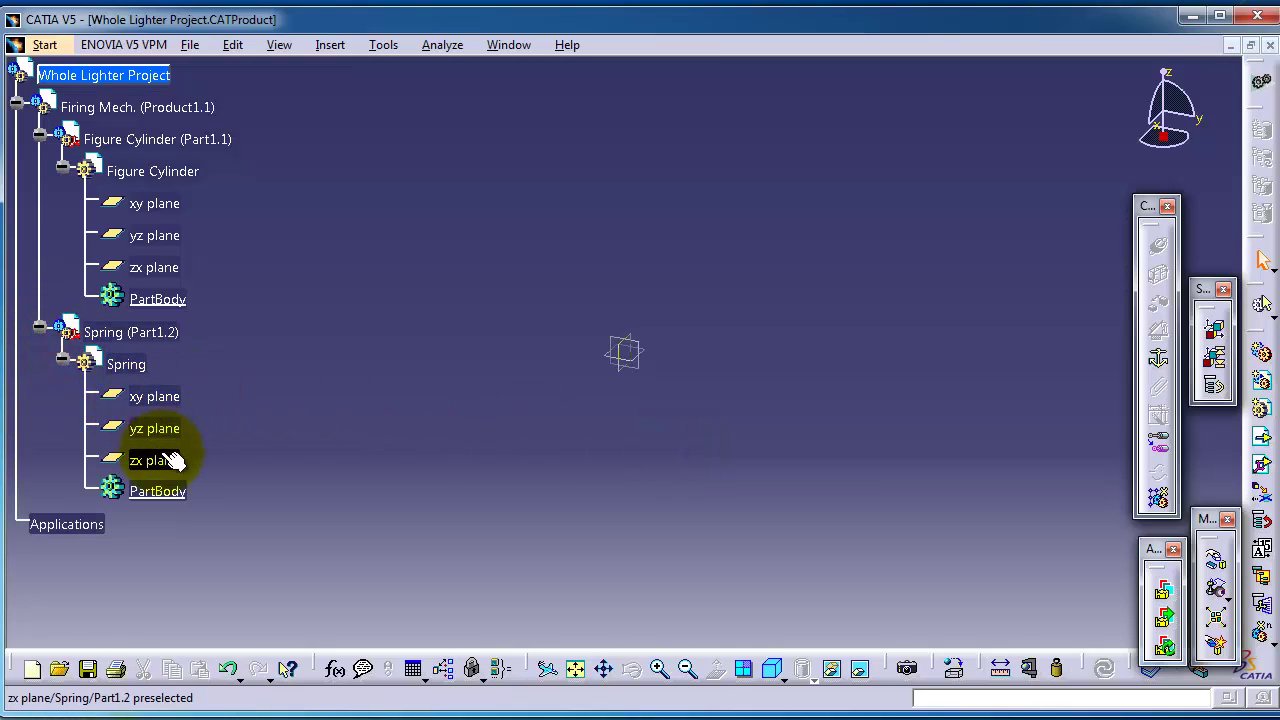
pyautogui.click(120, 396)
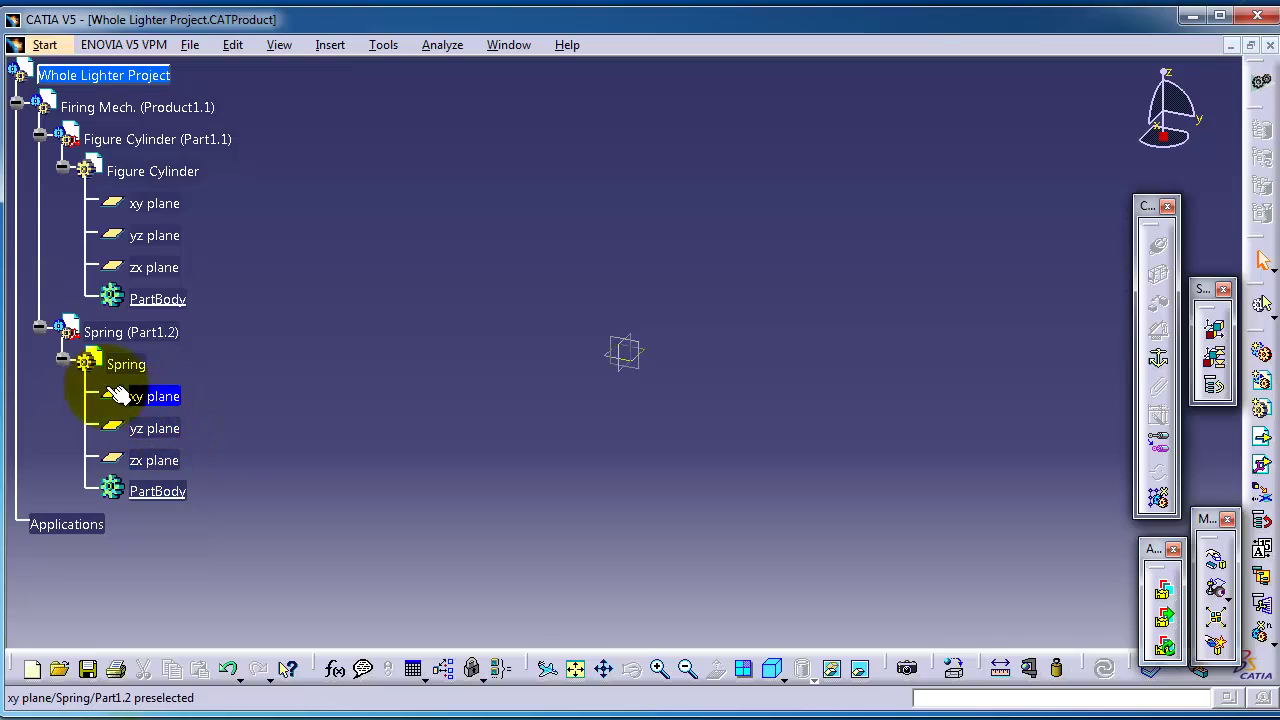
pyautogui.click(40, 327)
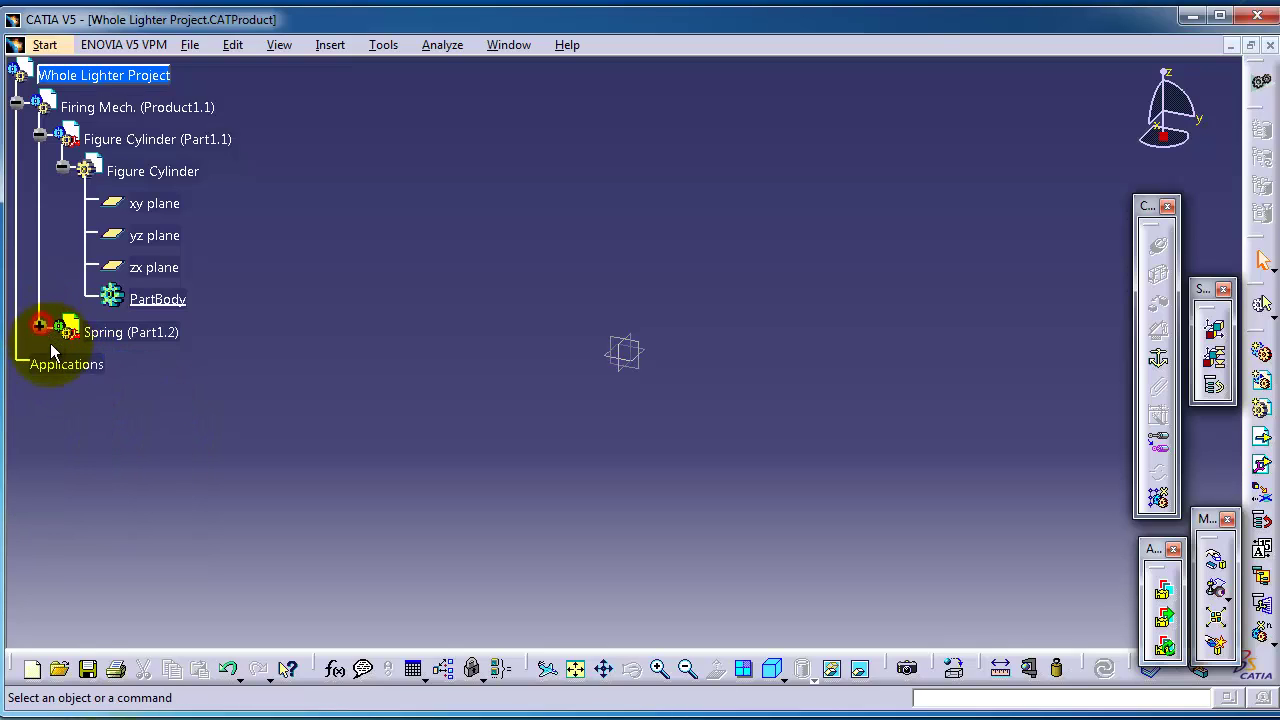
# Select the Figure Cylinder part's xy plane and switch to the Part Design workbench to edit that part
pyautogui.click(148, 207)
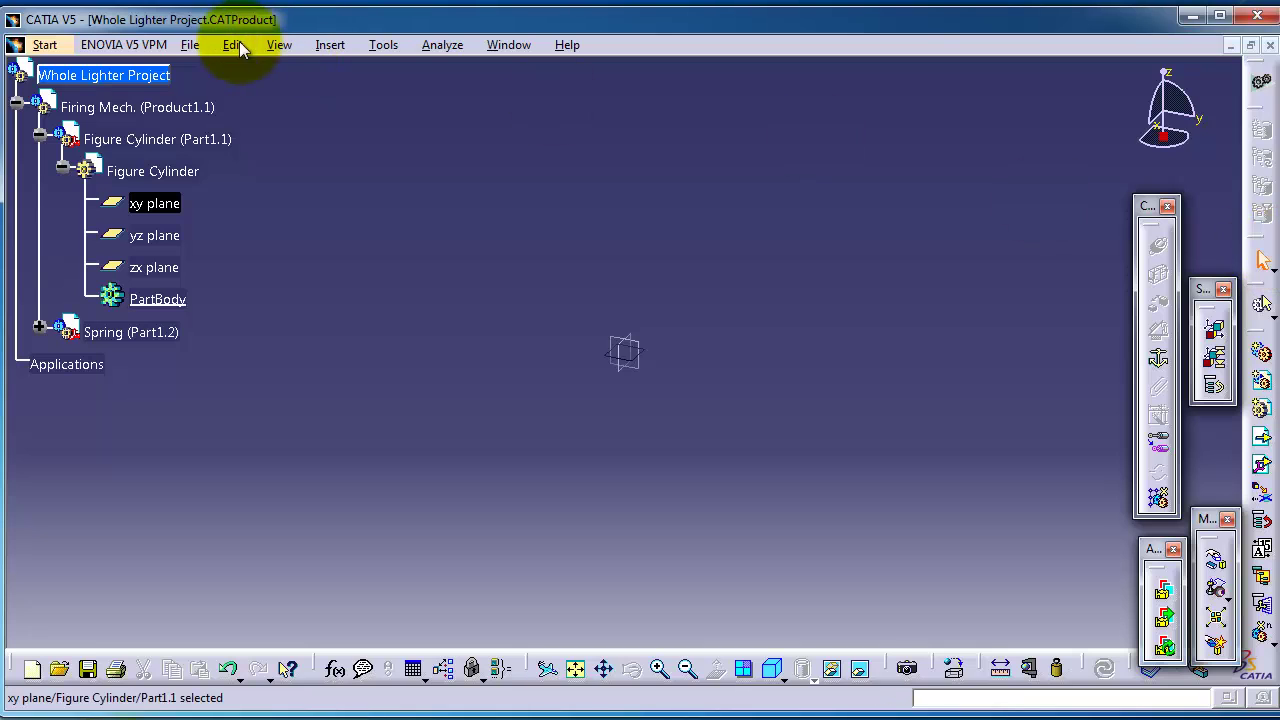
pyautogui.click(44, 44)
pyautogui.moveTo(228, 95)
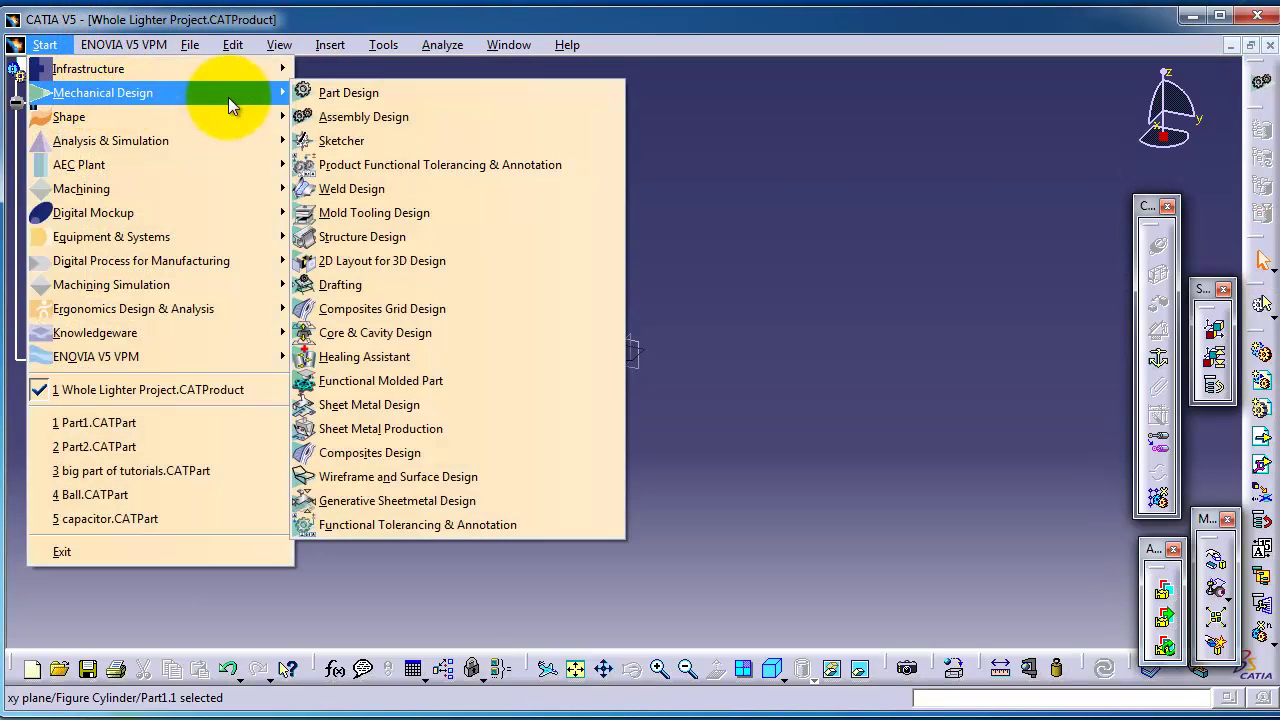
pyautogui.click(325, 87)
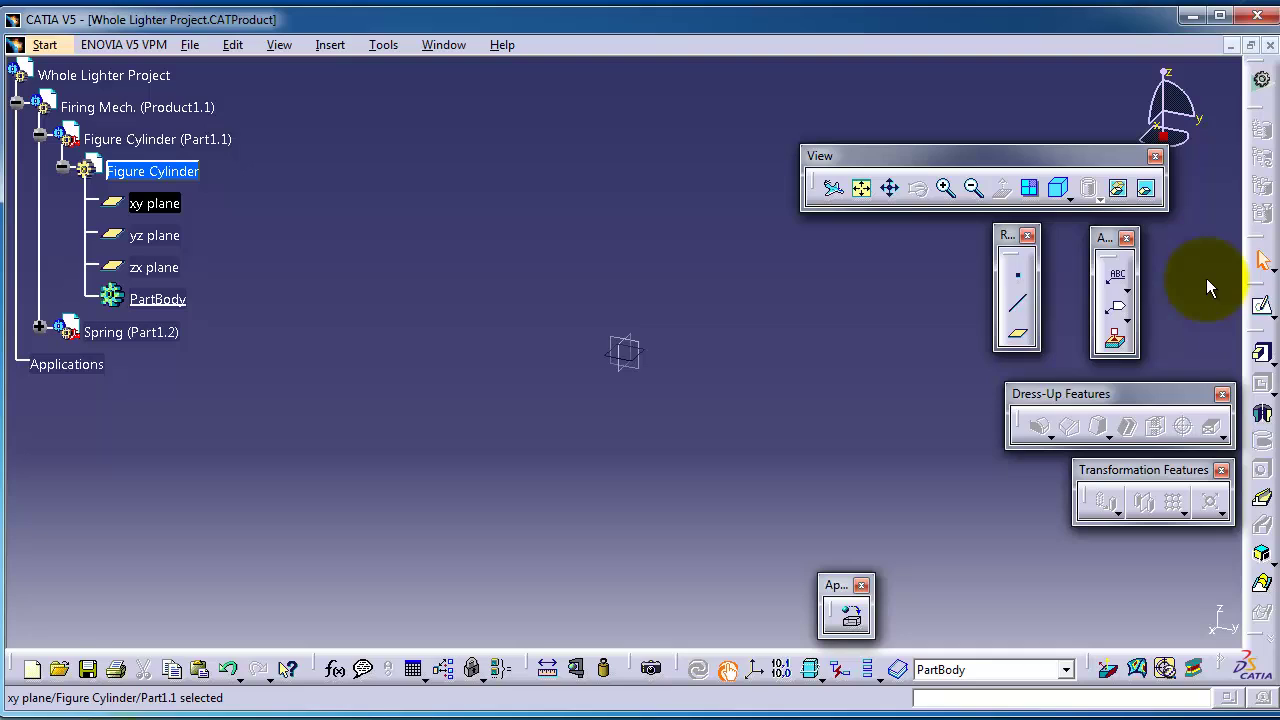
# Sketch a circle about 50 mm in radius, centred on the origin, on the Figure Cylinder's xy plane
pyautogui.click(1262, 310)
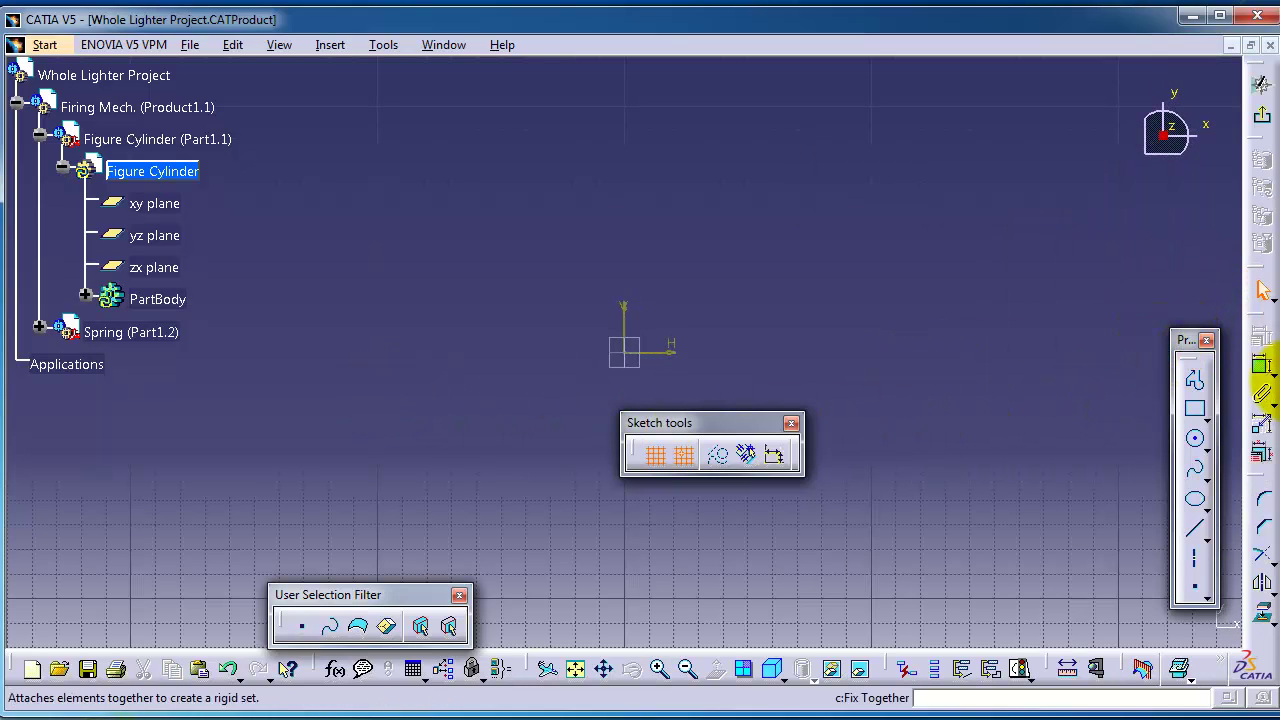
pyautogui.click(1195, 438)
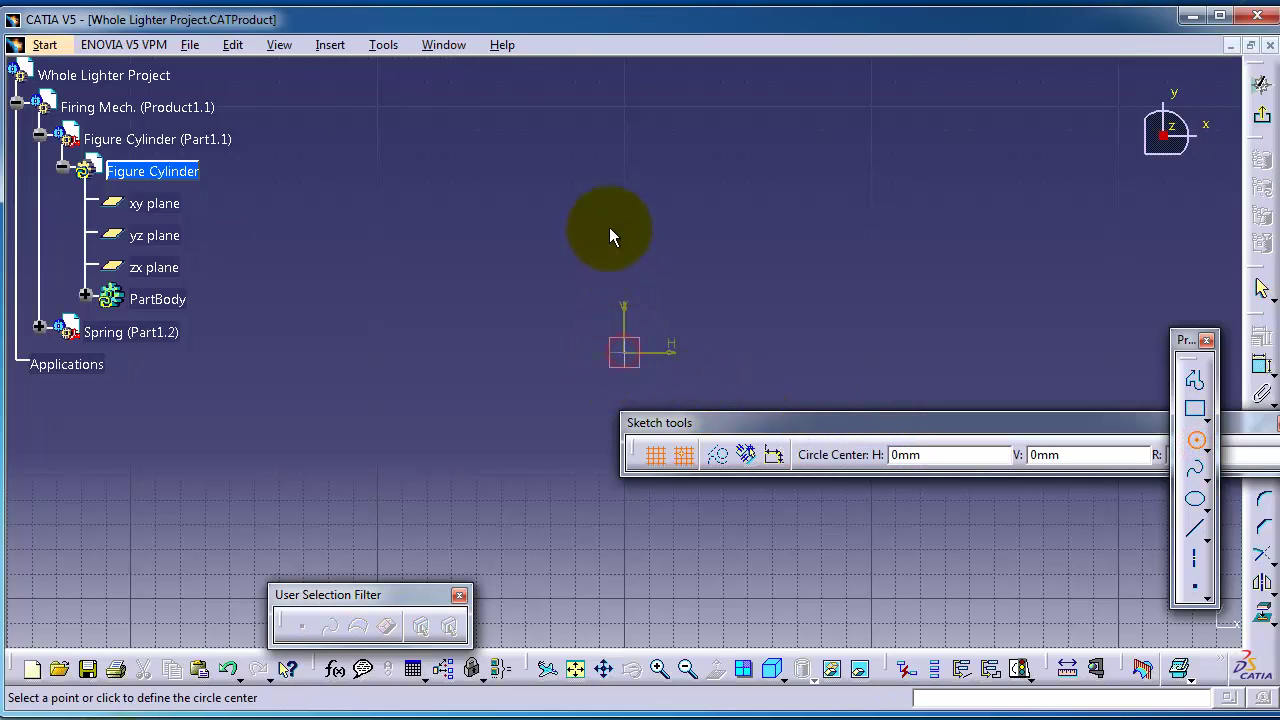
pyautogui.click(624, 351)
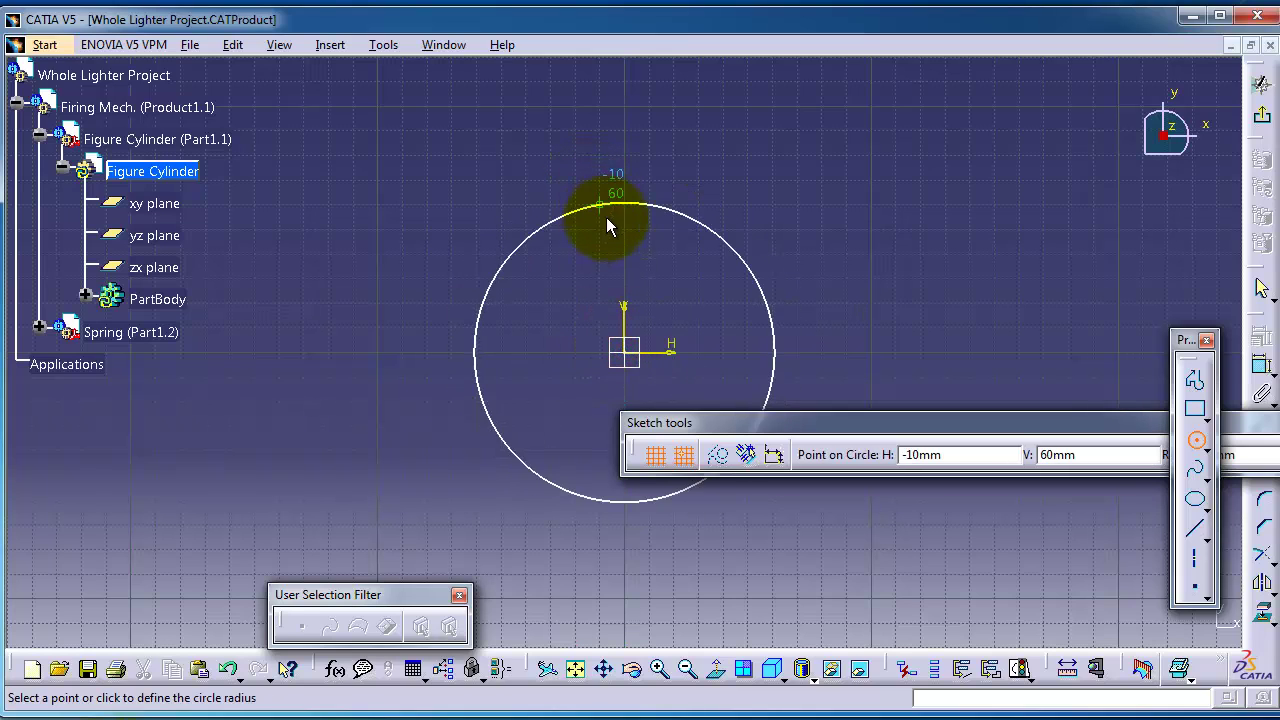
pyautogui.click(621, 228)
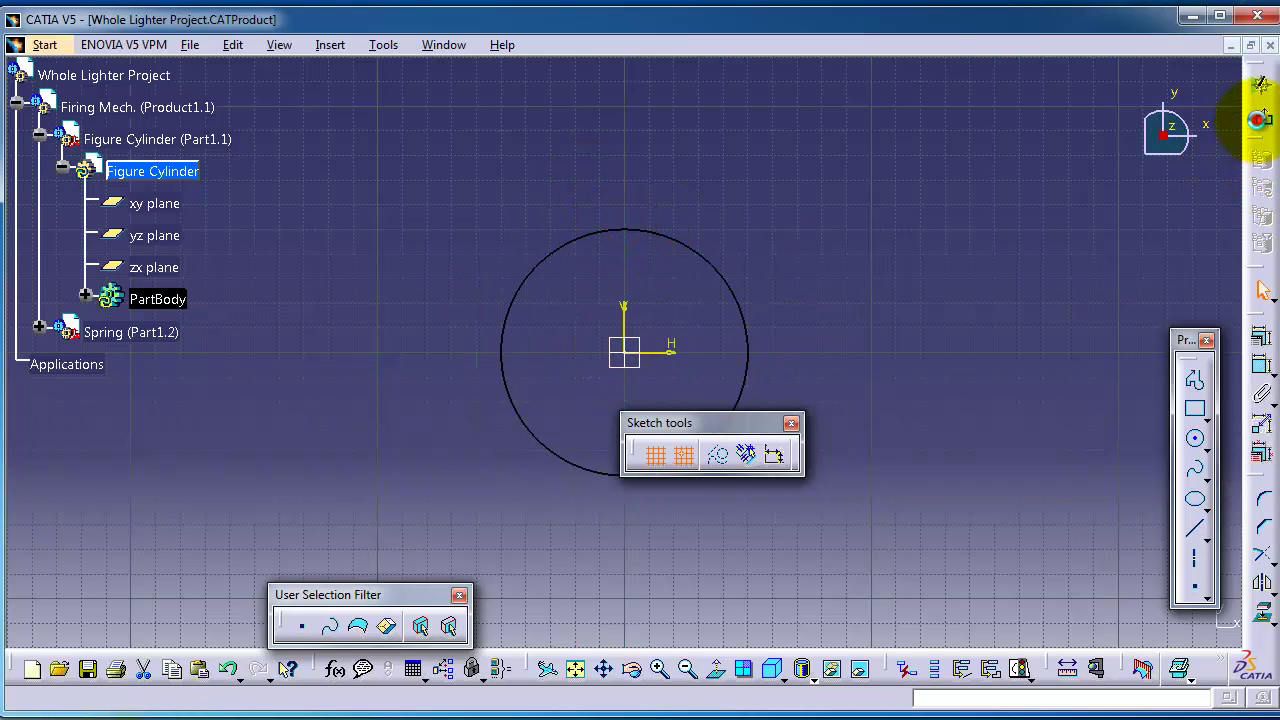
# Exit the sketch and extrude the circle into a pad using the default length
pyautogui.click(1262, 115)
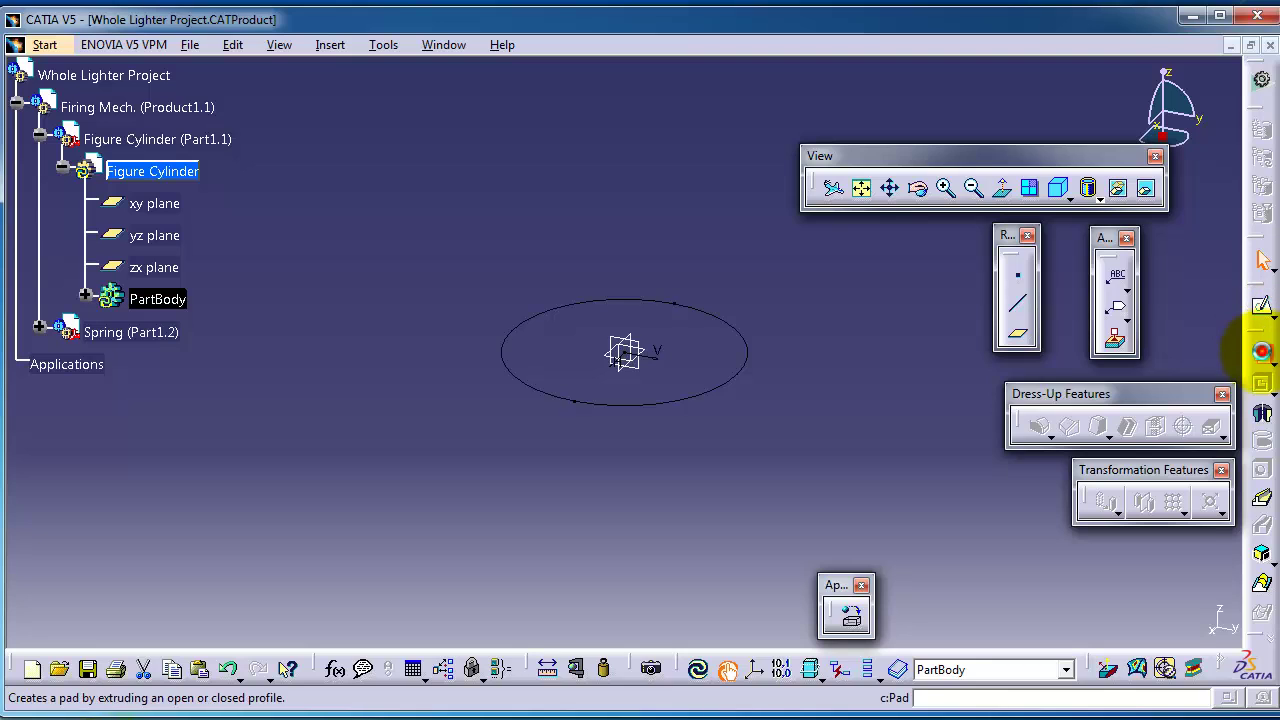
pyautogui.click(1262, 351)
pyautogui.click(785, 590)
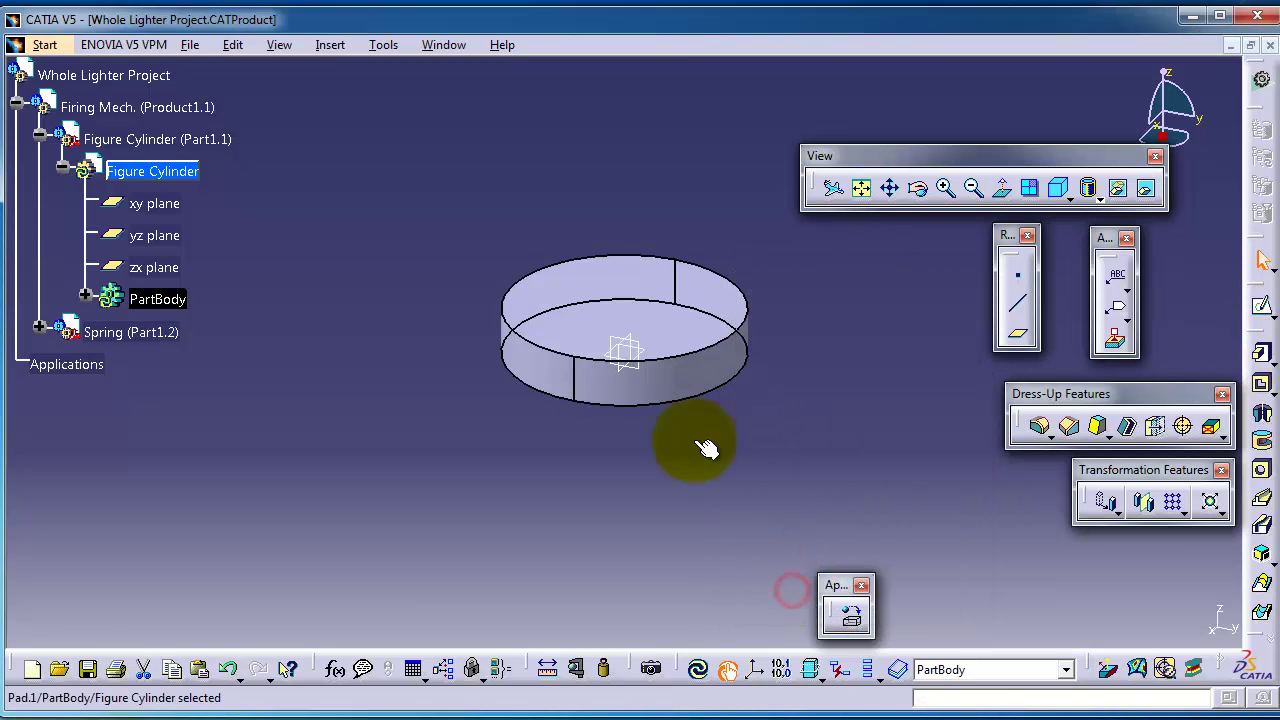
# Return from Part Design to the Assembly Design workbench
pyautogui.scroll(-2, 548, 186)
pyautogui.moveTo(548, 186); pyautogui.dragTo(546, 244, button='middle')
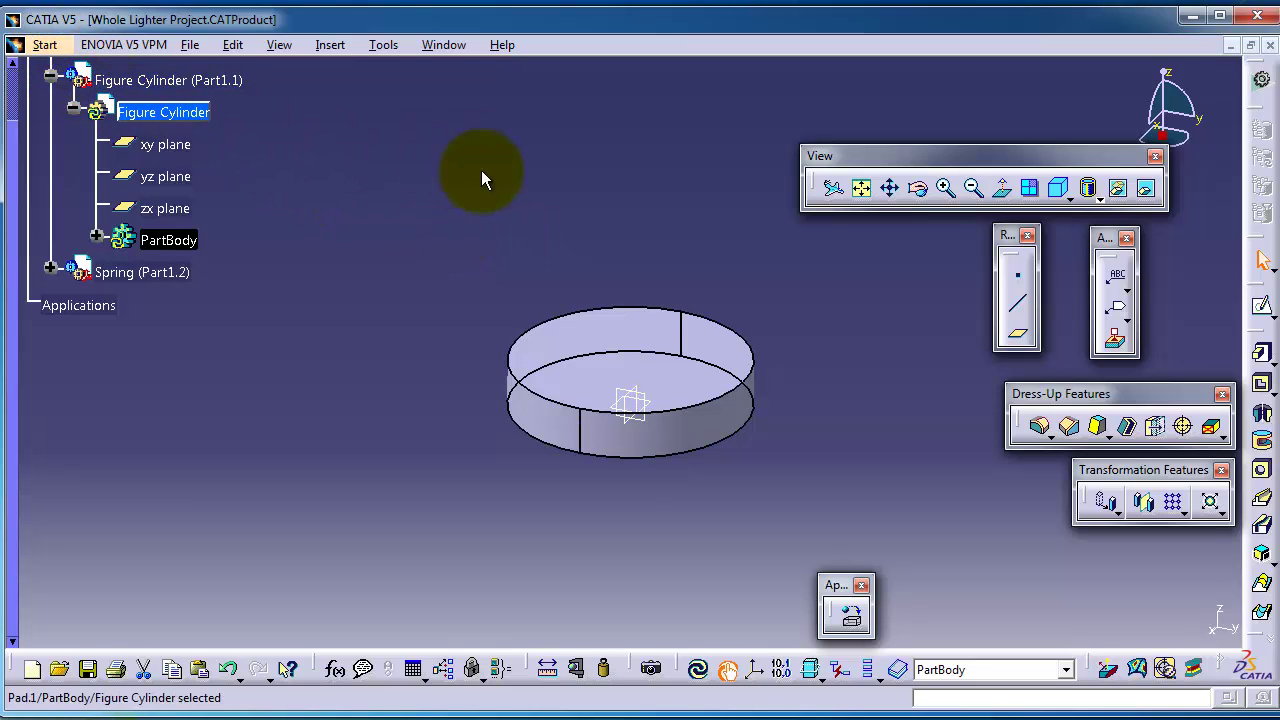
pyautogui.moveTo(566, 223); pyautogui.dragTo(550, 265, button='middle')
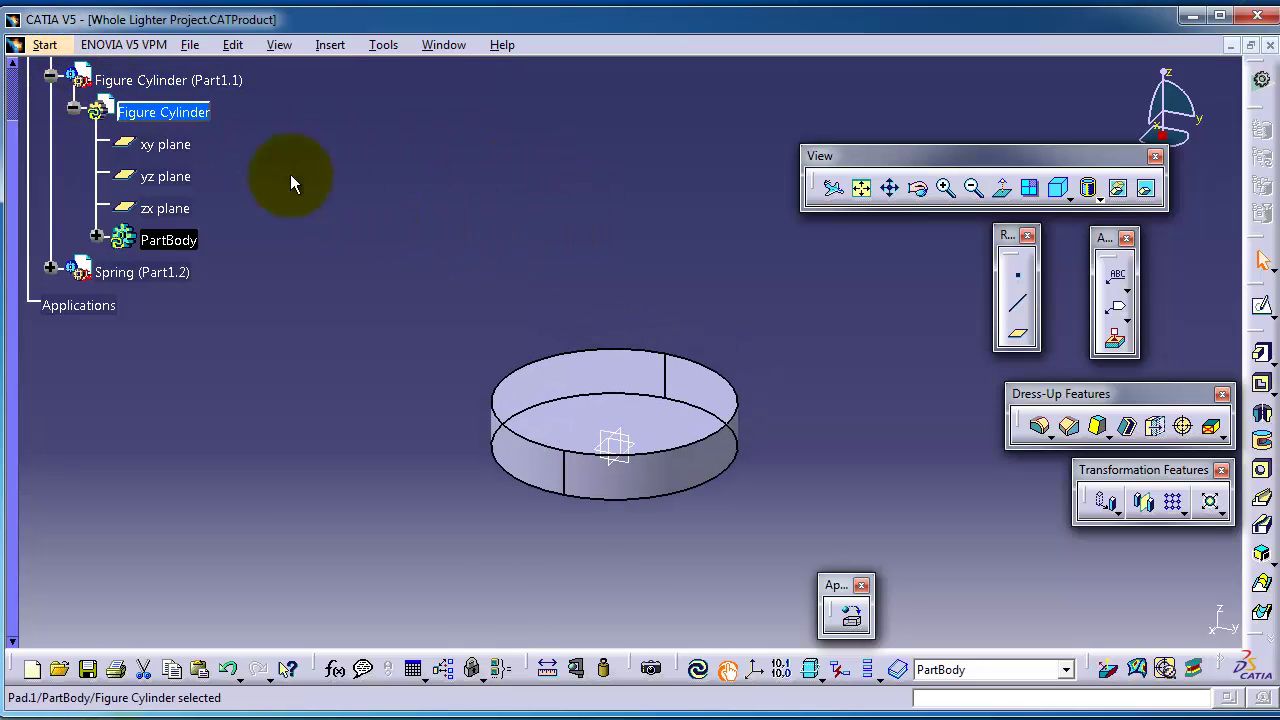
pyautogui.click(44, 45)
pyautogui.moveTo(126, 94)
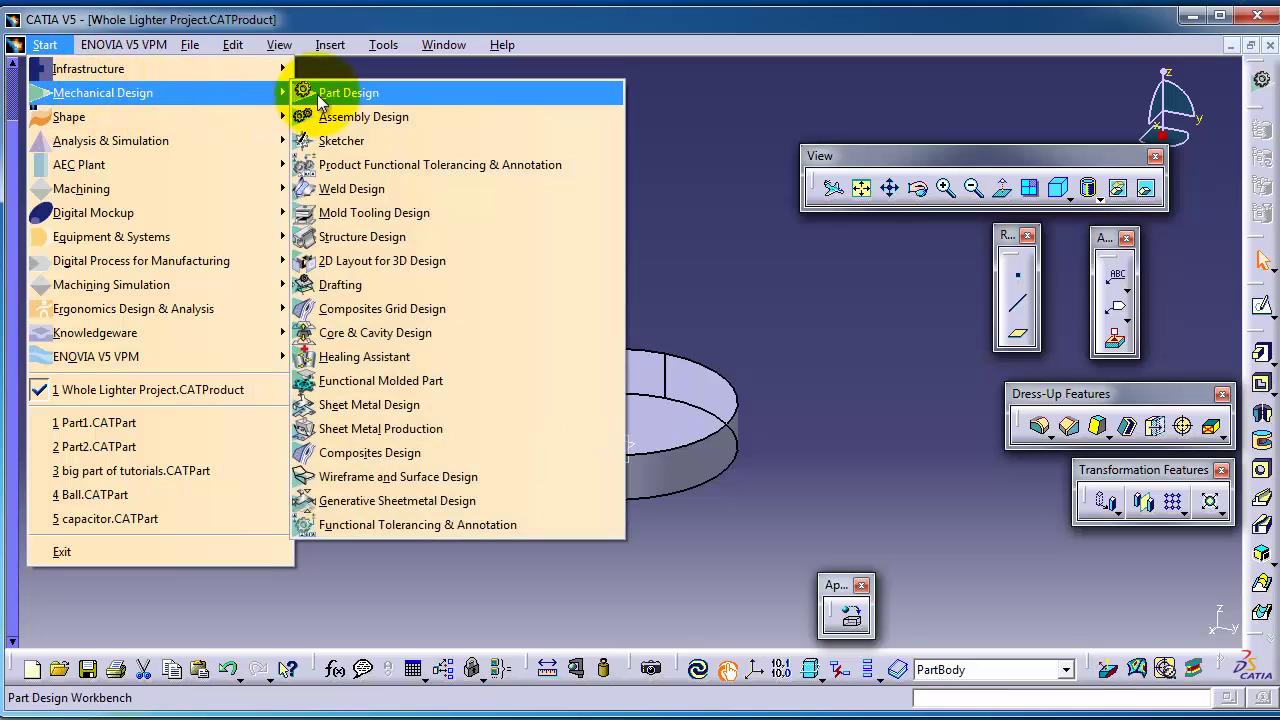
pyautogui.click(340, 117)
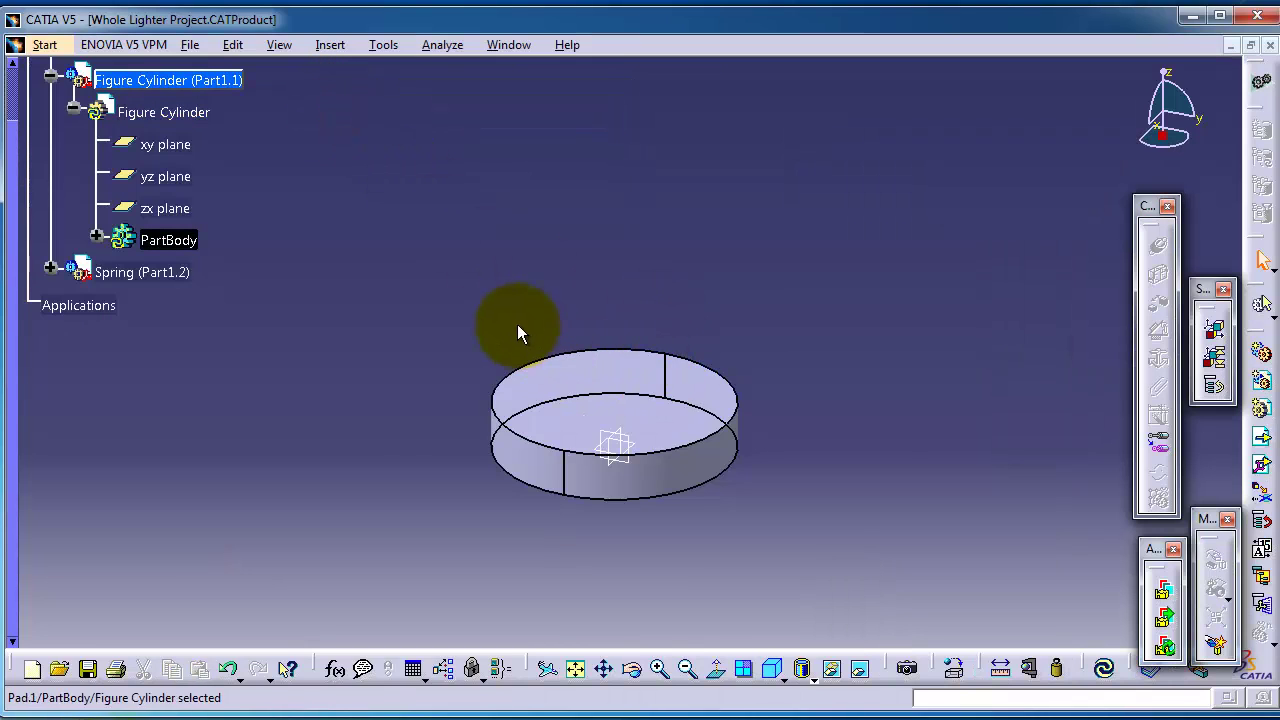
pyautogui.moveTo(518, 326); pyautogui.dragTo(541, 220, button='middle')
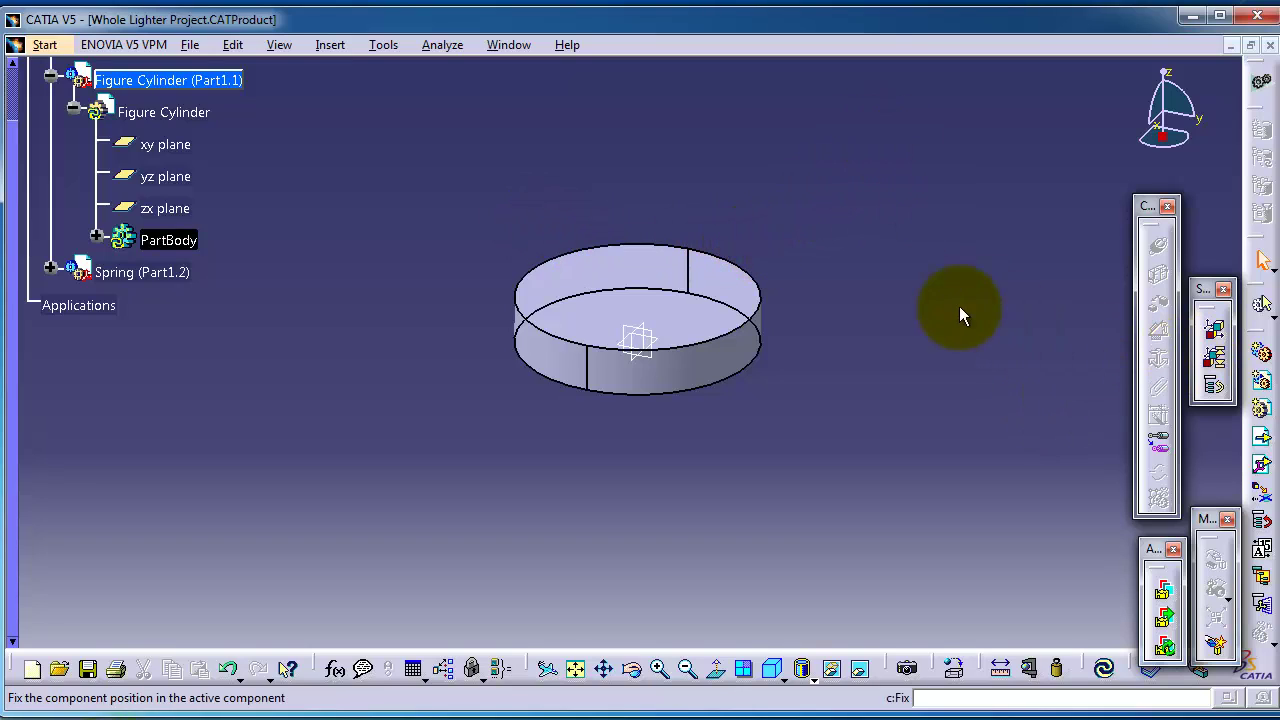
pyautogui.moveTo(796, 262); pyautogui.dragTo(749, 371, button='middle')
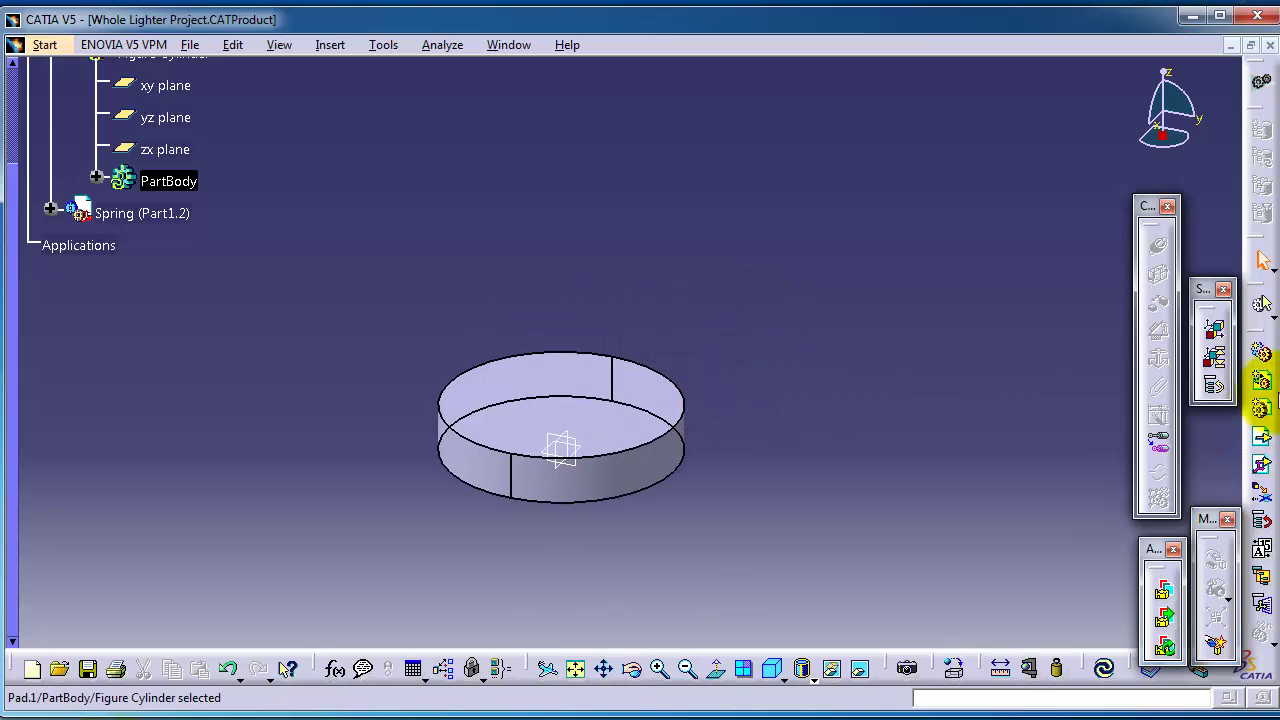